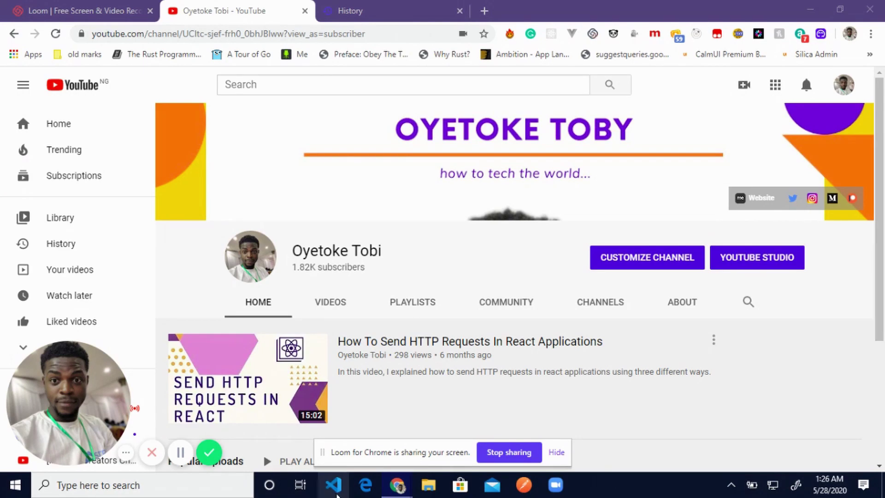
Step: Switch to Microsoft Edge and open its "What's new and tips" page
click(365, 485)
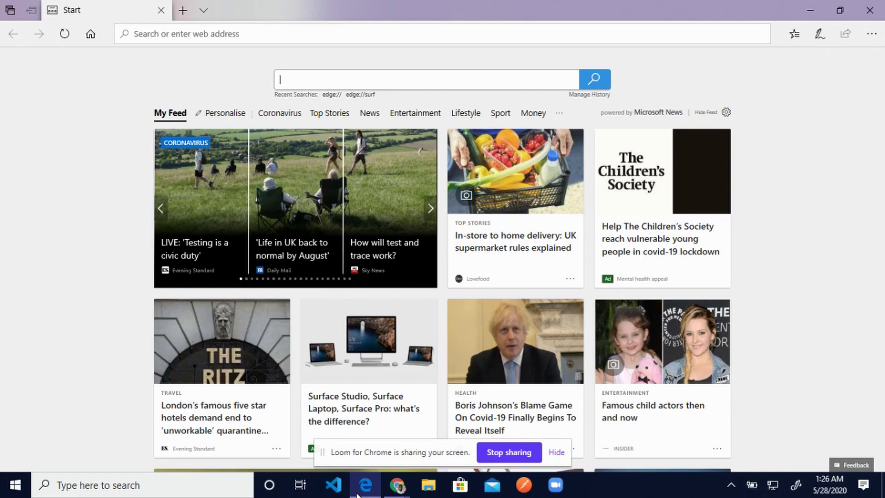
click(864, 36)
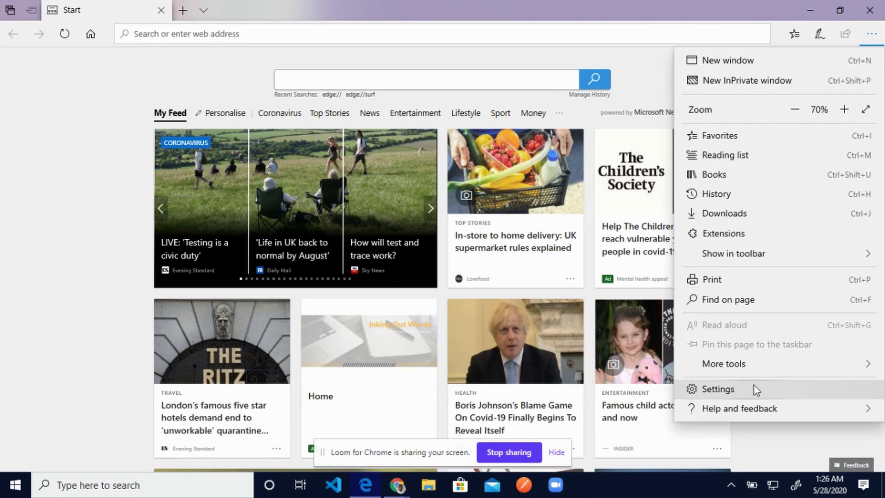
mouse_move(762, 404)
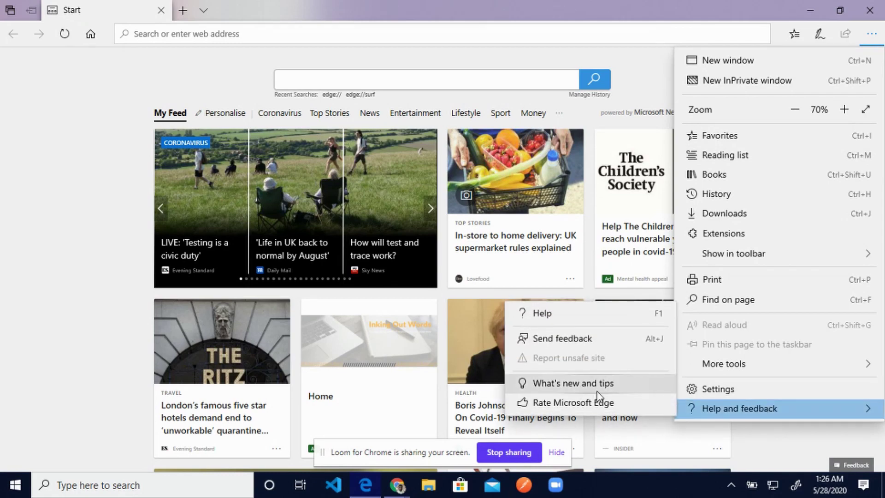
click(882, 45)
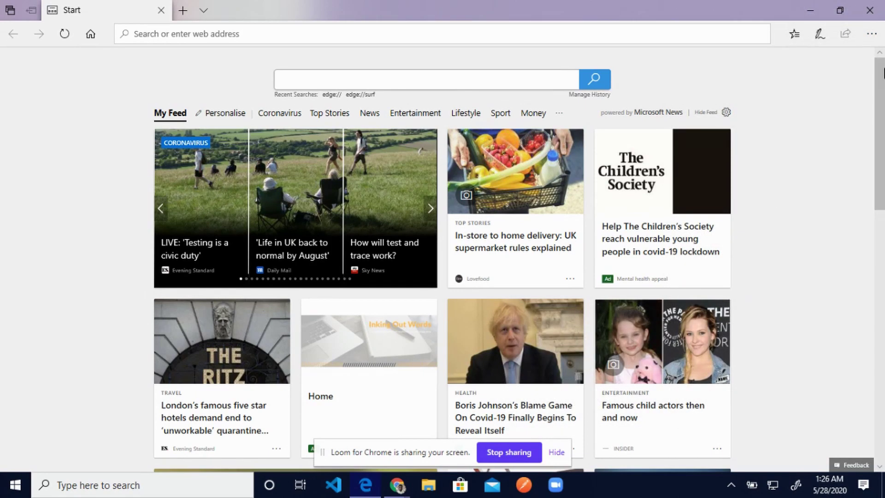
click(871, 35)
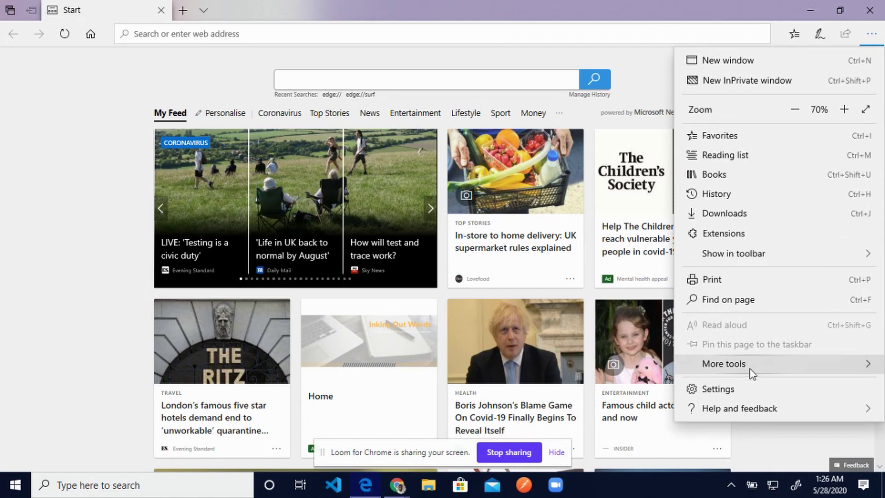
mouse_move(749, 402)
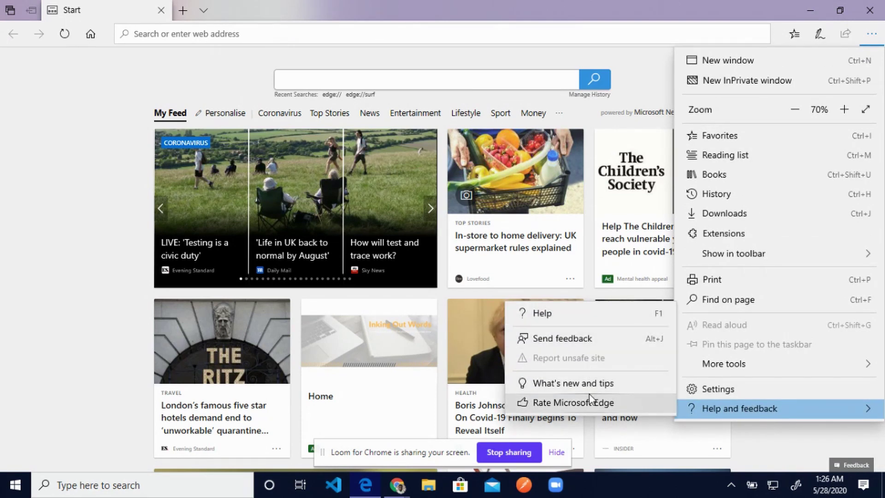
click(572, 383)
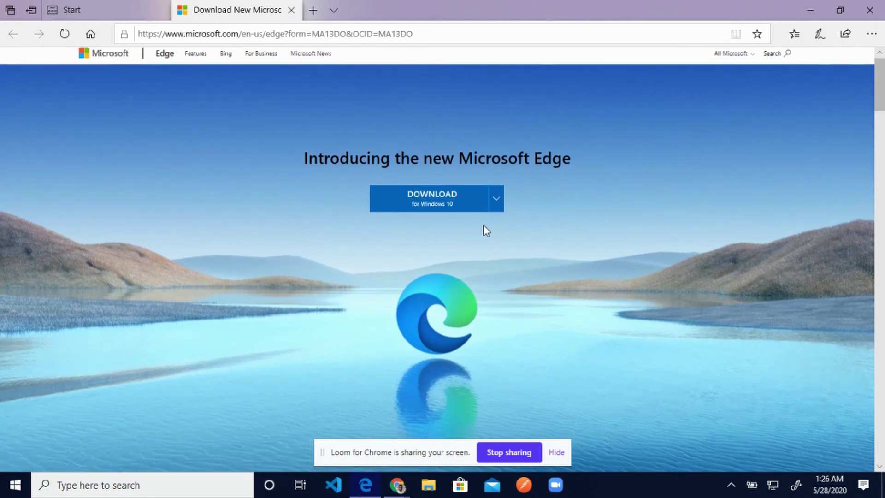
Step: Download the new Microsoft Edge for Windows 10, accepting the license terms, and run MicrosoftEdgeSetup.exe despite the SmartScreen prompt
click(469, 200)
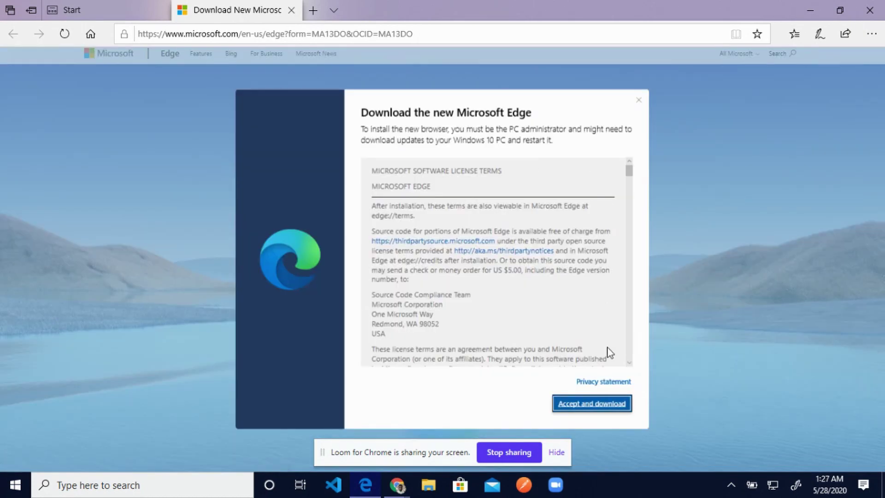
click(612, 405)
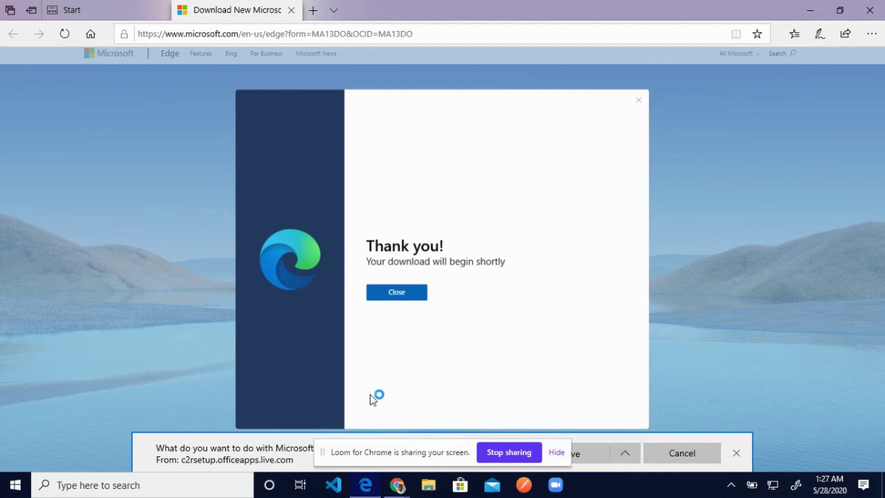
drag(385, 449, 659, 478)
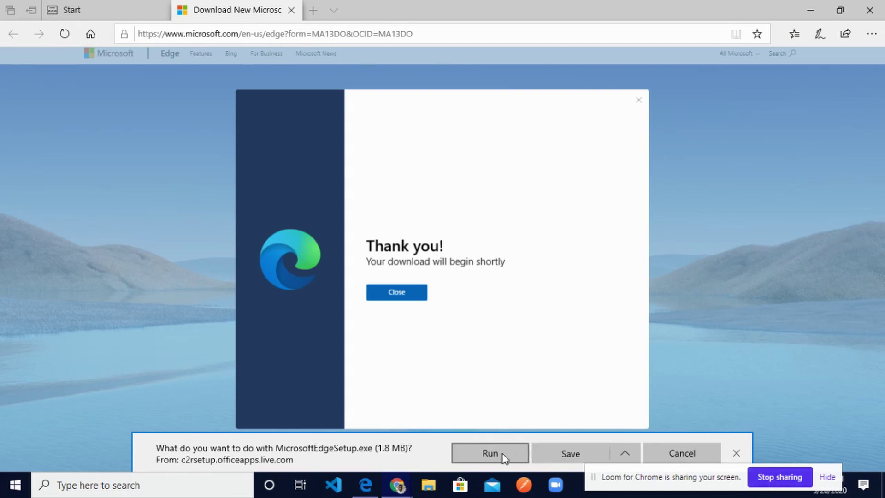
click(490, 453)
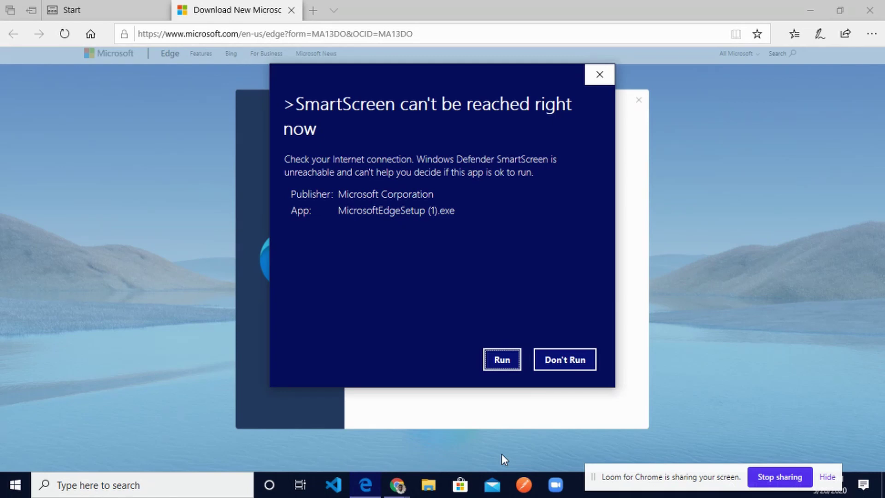
click(503, 359)
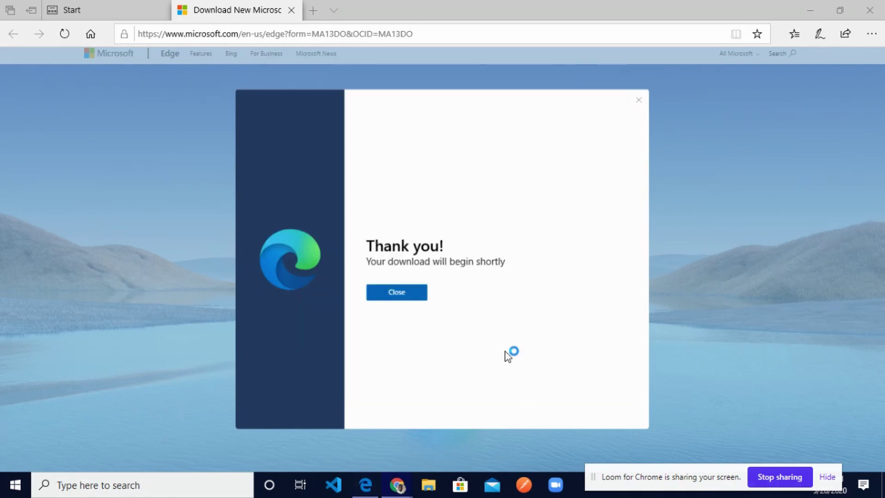
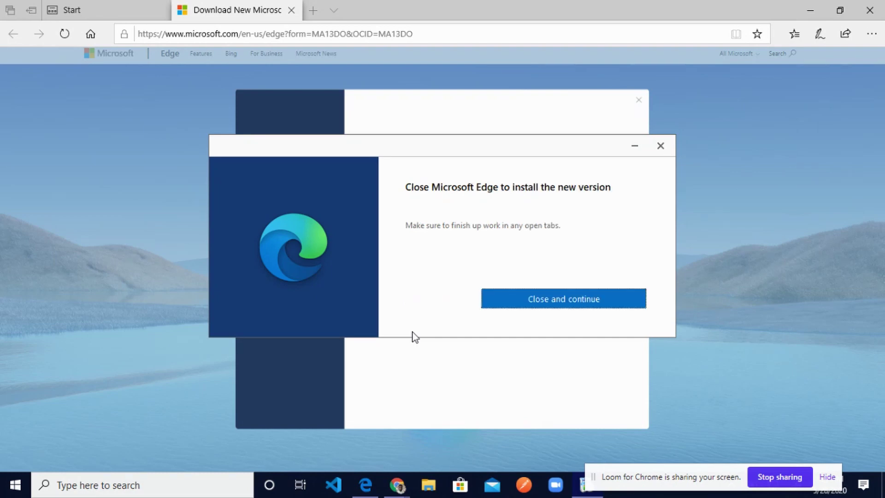
Step: Let the installer close the old Microsoft Edge with all its tabs and continue installing the new version
click(583, 299)
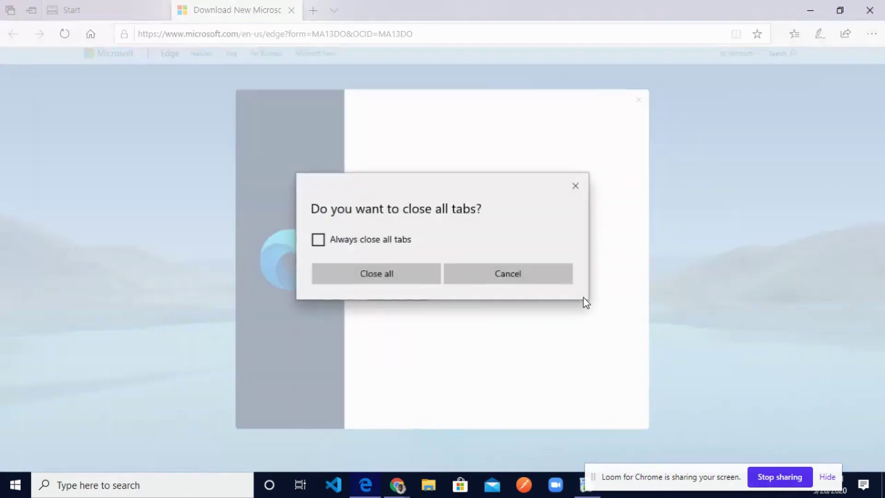
click(427, 277)
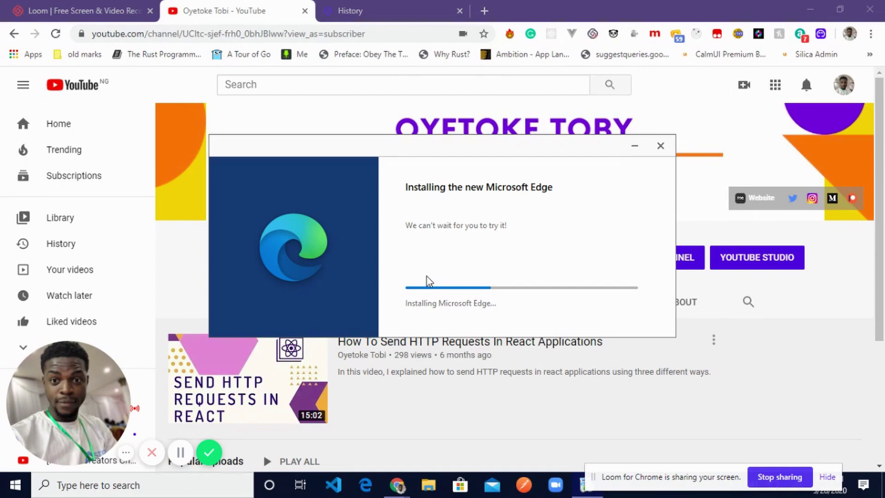
click(343, 464)
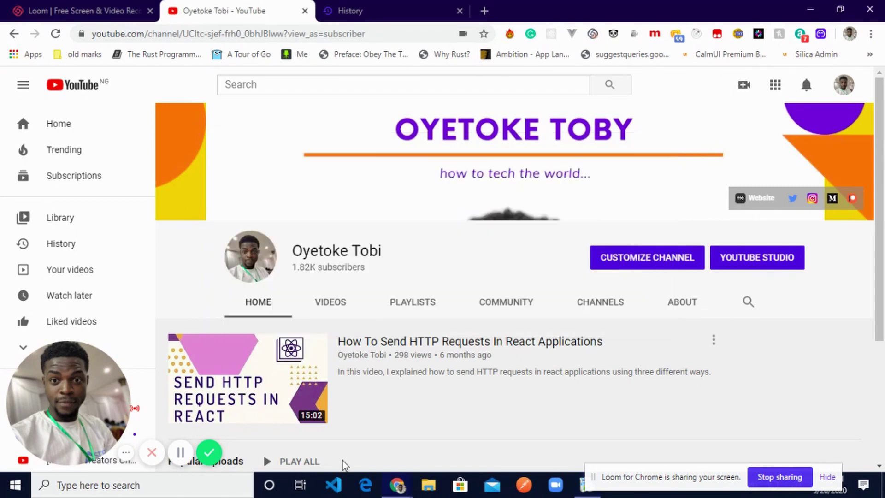
click(577, 489)
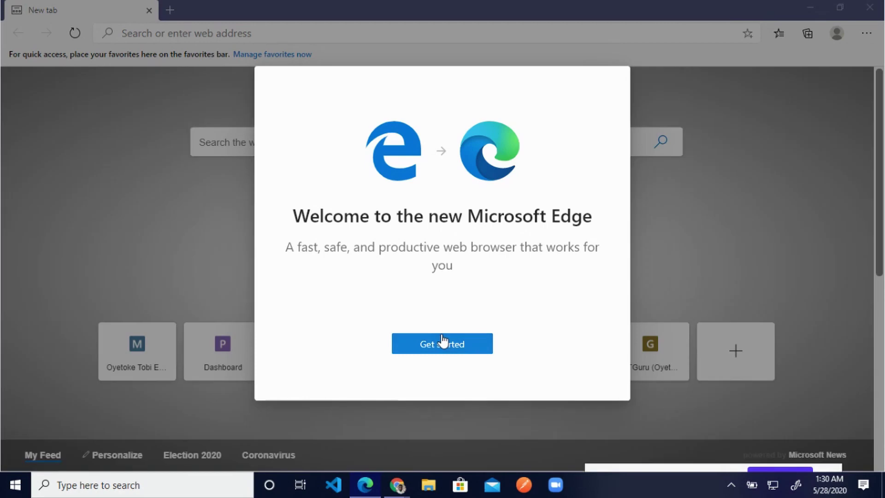
Step: Go through the new Edge's first-run setup, importing browser data from Google Chrome
click(442, 342)
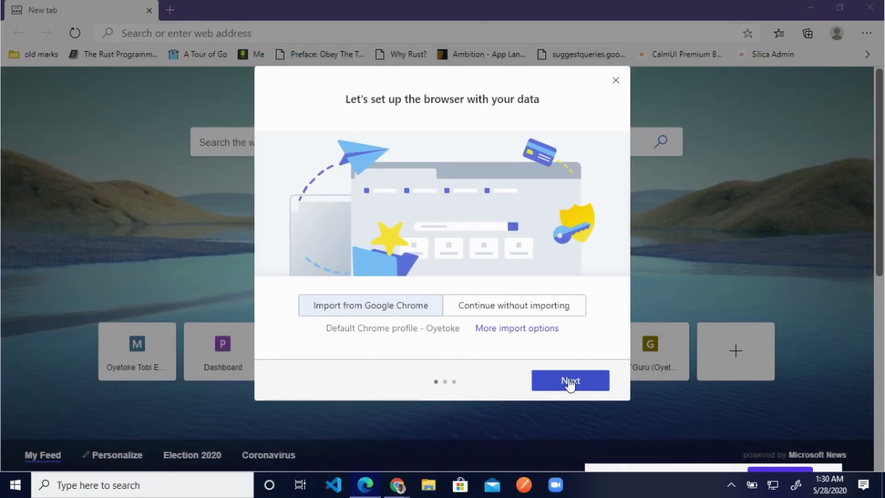
click(570, 380)
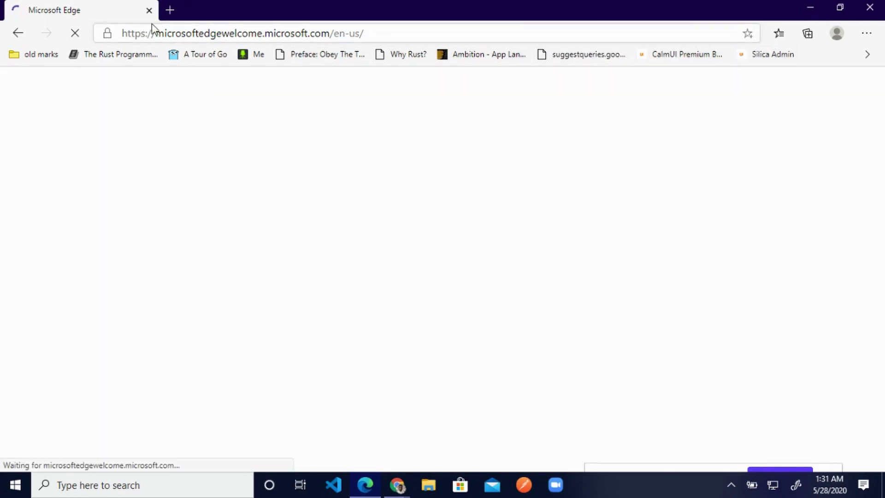
Step: Review the full browsing history in a new tab to check the imported entries, and close that tab
click(169, 10)
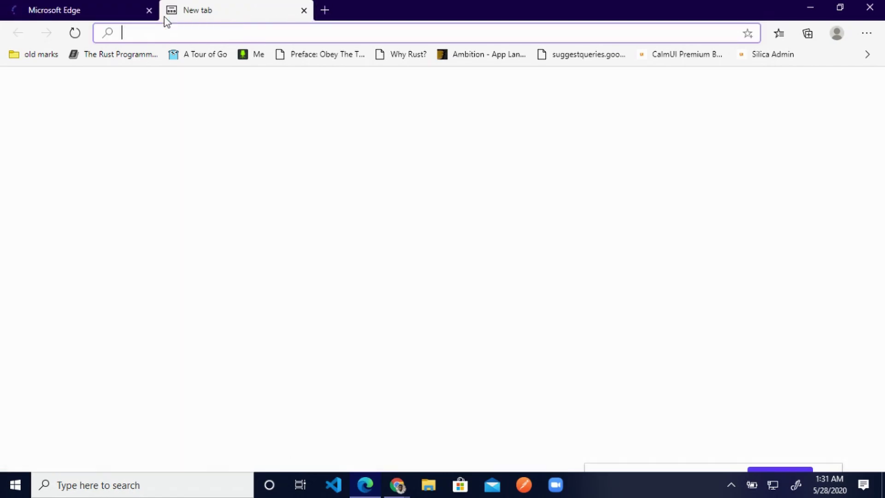
key(super)
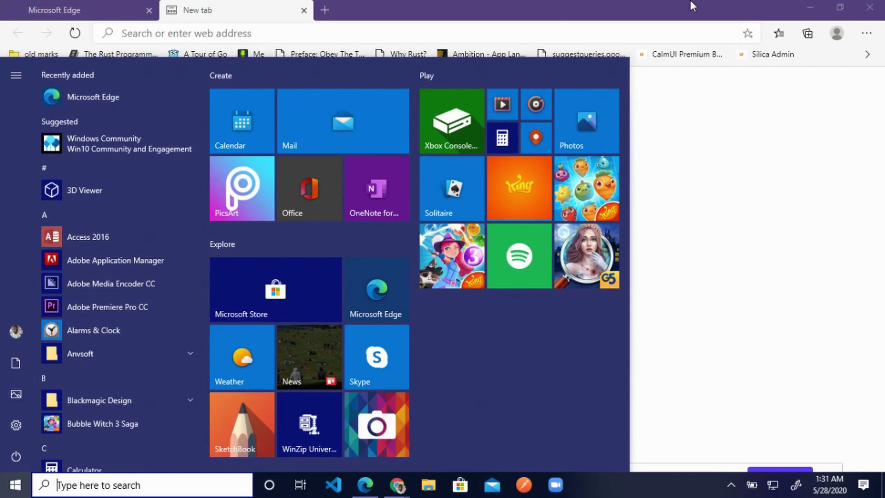
key(super)
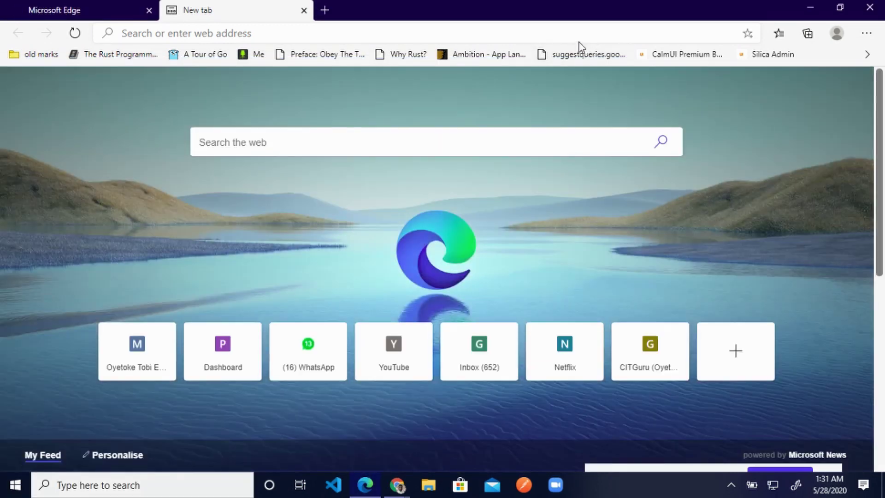
click(573, 34)
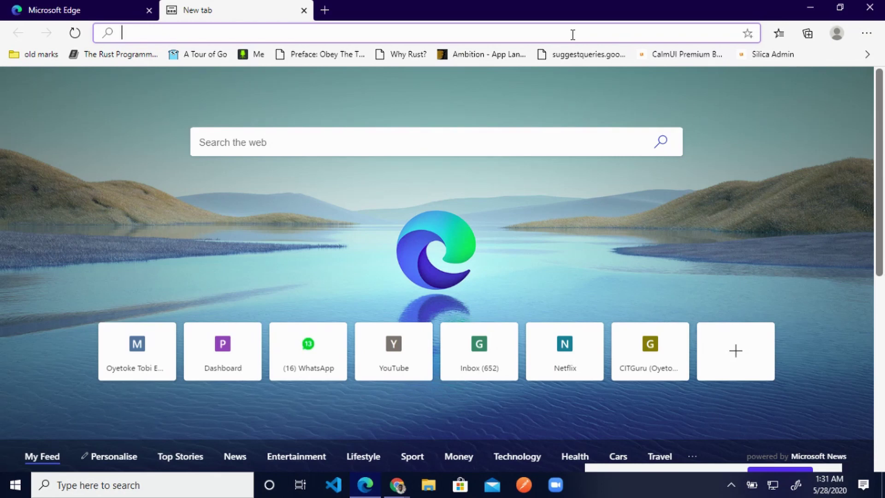
key(ctrl+h)
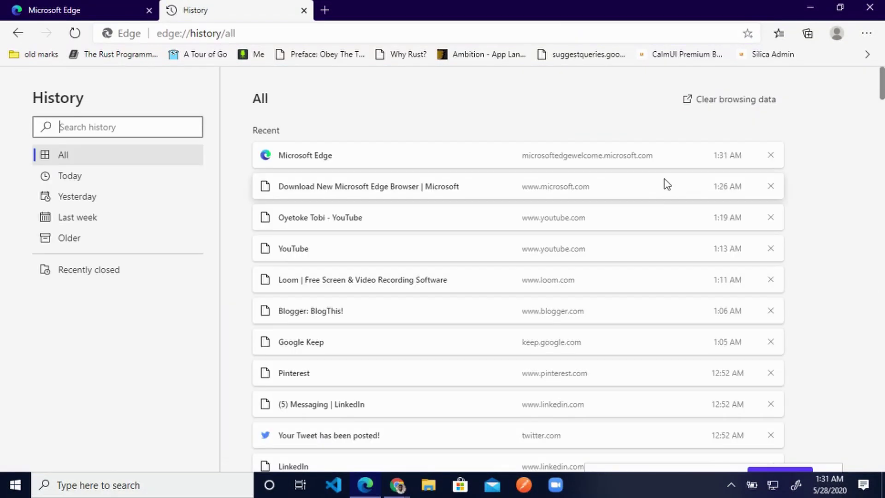
scroll(673, 248, down, 8)
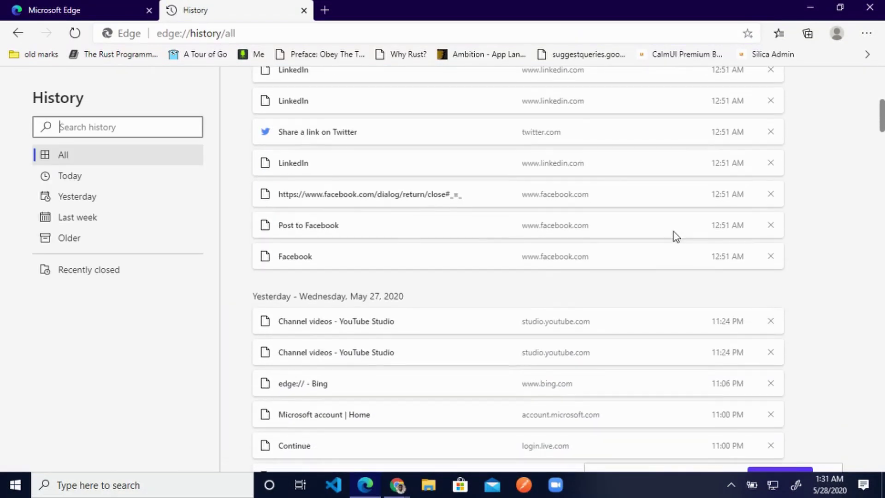
scroll(676, 236, up, 8)
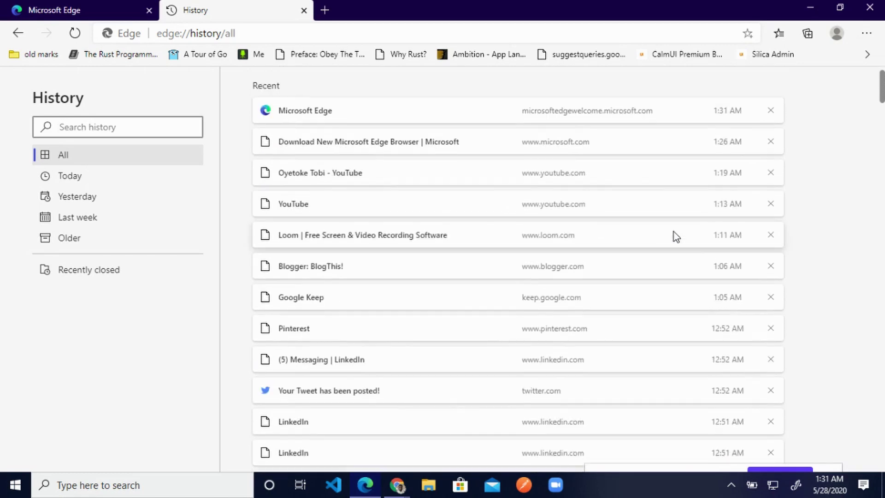
scroll(674, 232, down, 1)
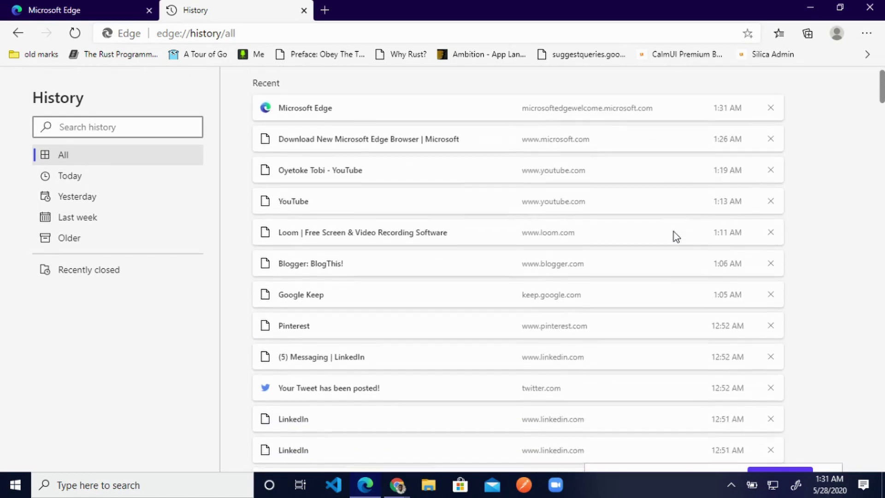
scroll(674, 231, up, 1)
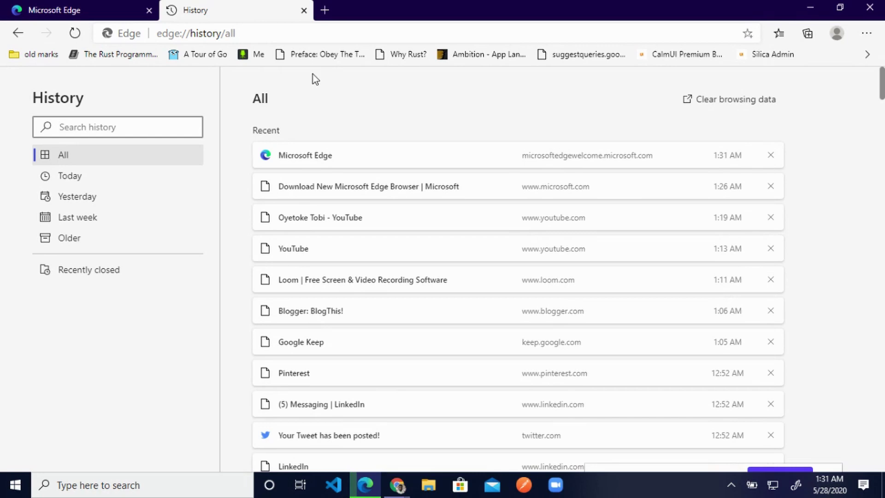
click(304, 10)
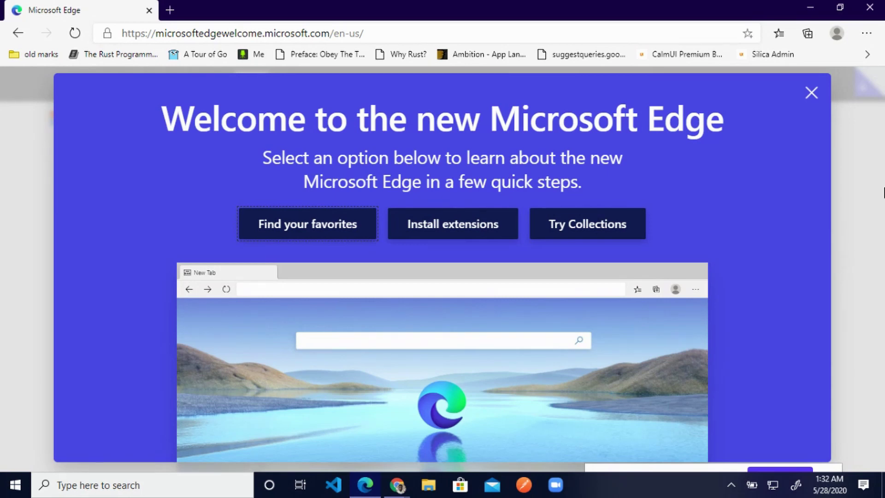
Step: Check the version and update status on the About Microsoft Edge page, and dismiss the welcome page's overlay
click(876, 36)
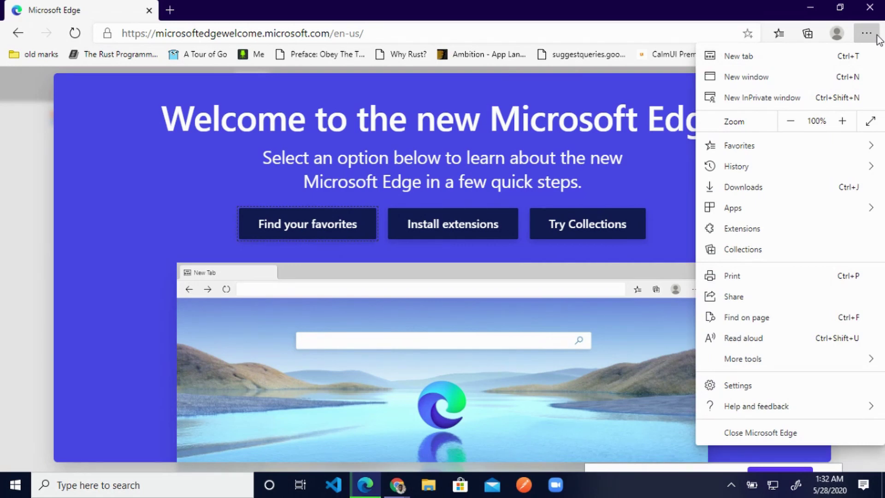
mouse_move(785, 411)
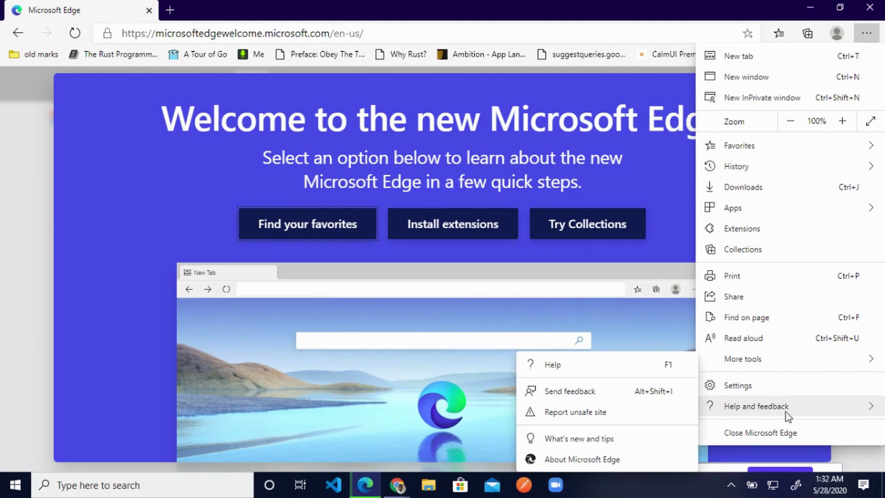
click(870, 35)
click(871, 34)
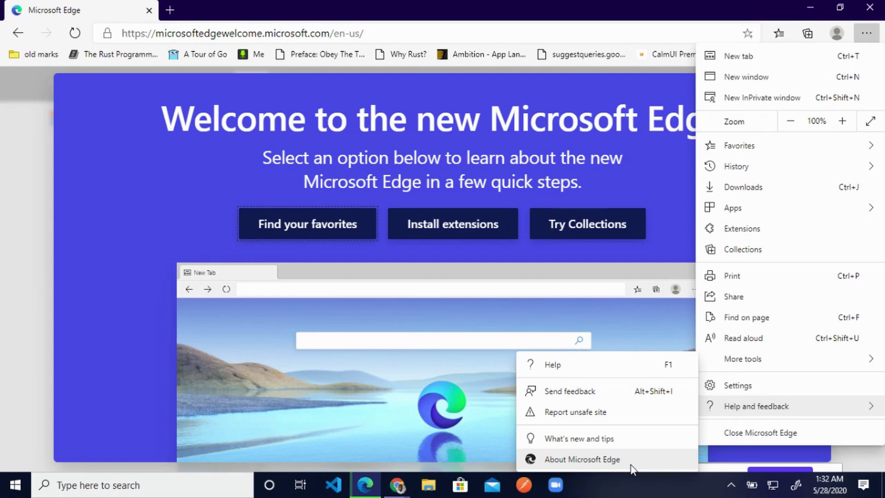
click(638, 461)
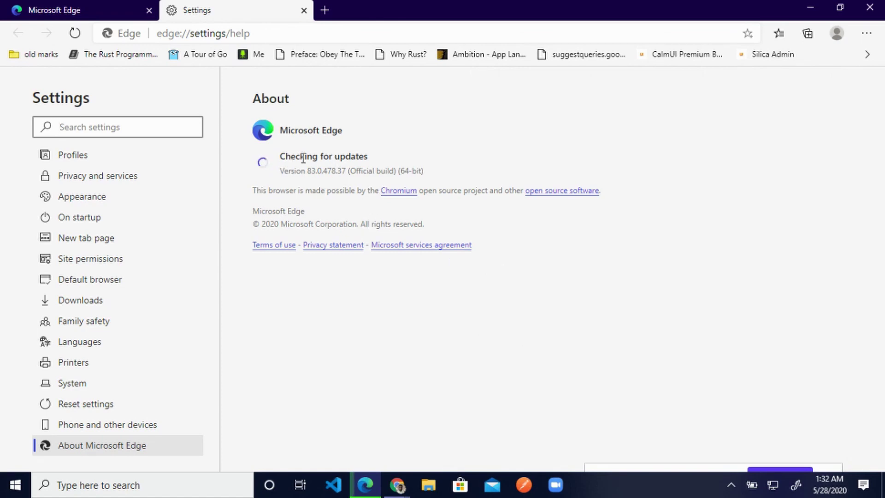
click(305, 11)
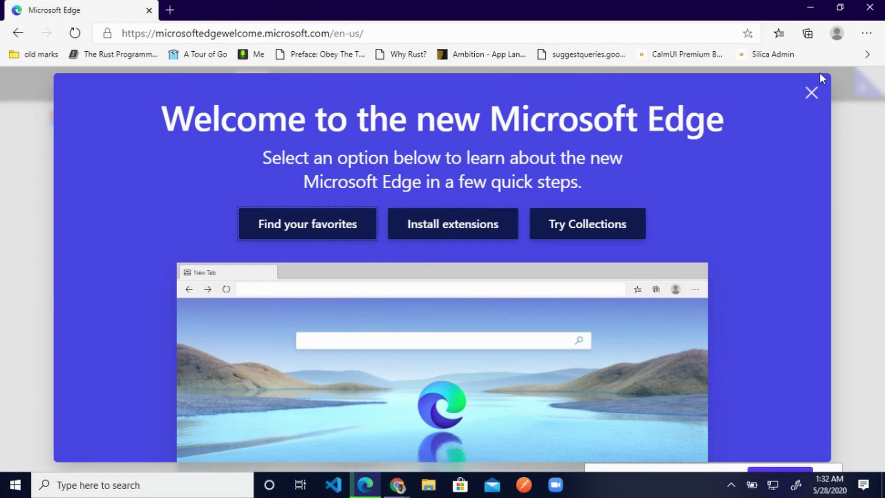
click(811, 94)
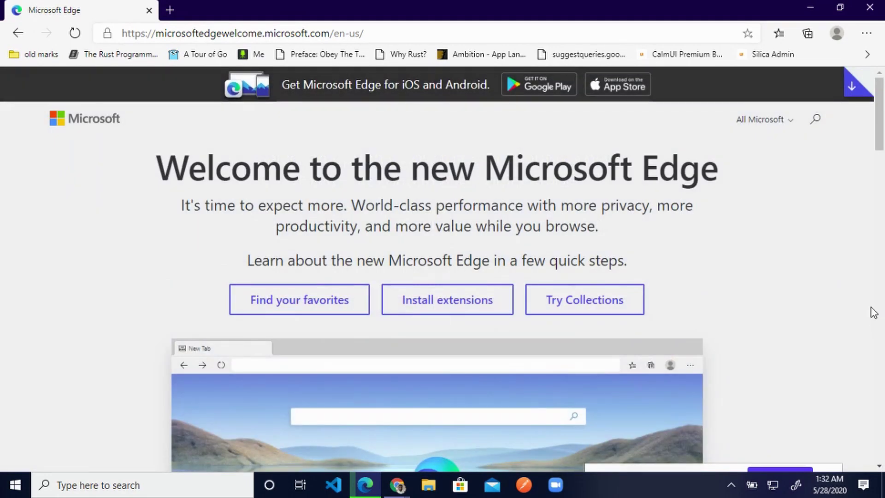
Step: Look through the Microsoft Edge welcome page down to its privacy promise and footer
scroll(873, 311, down, 15)
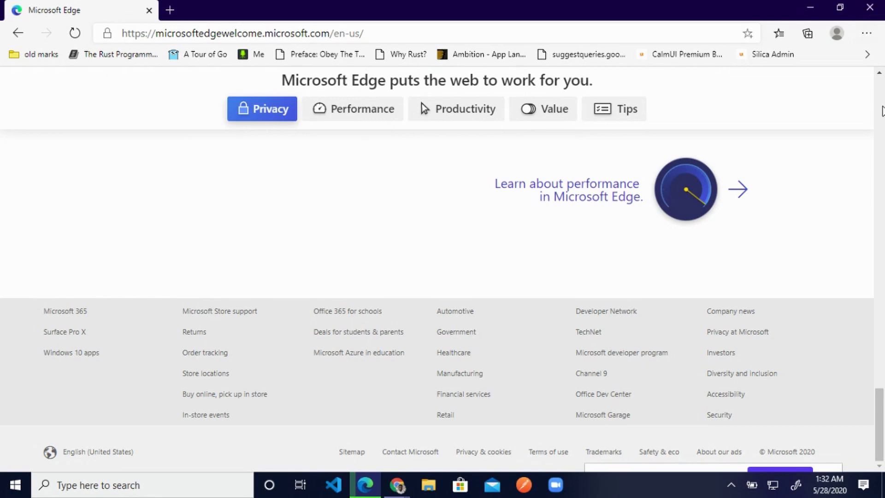
key(Home)
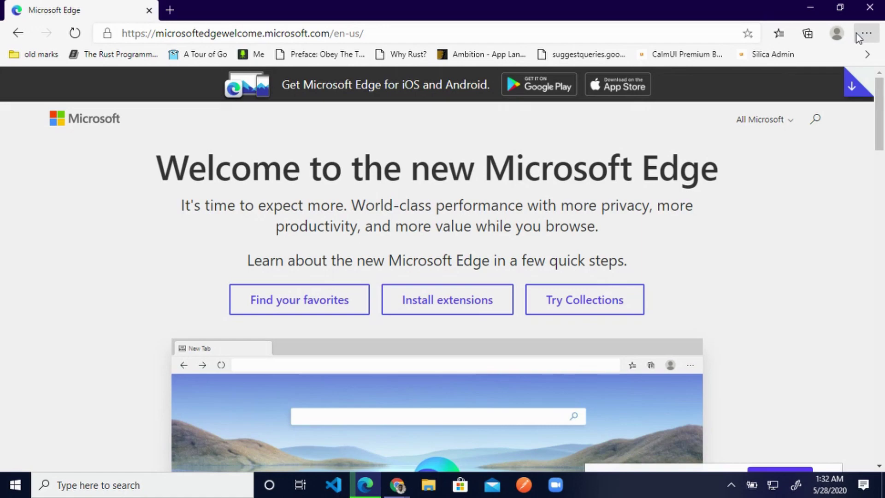
scroll(878, 189, down, 15)
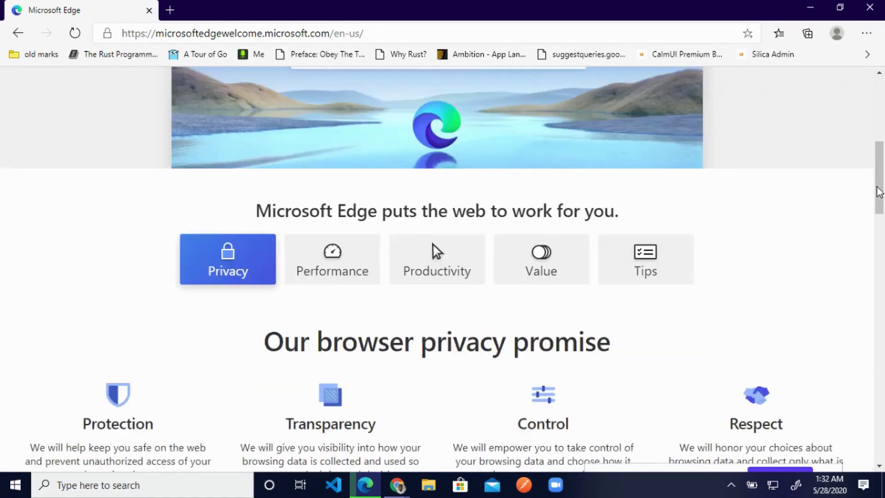
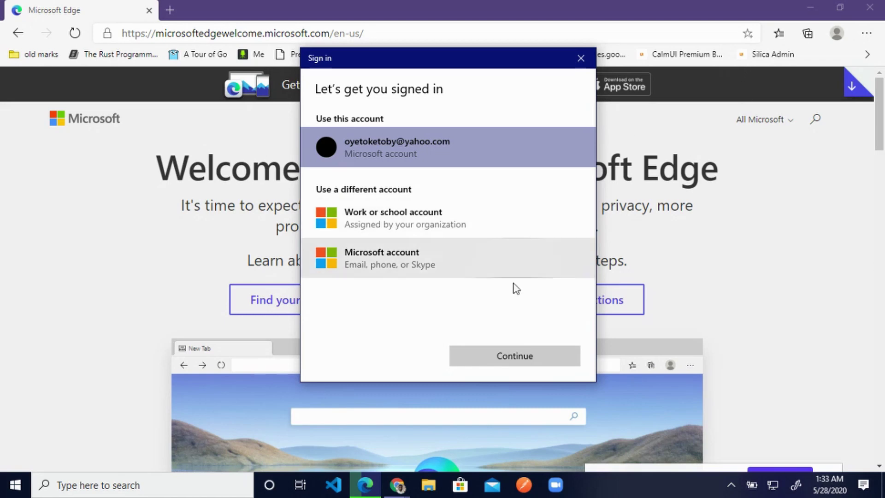
Step: Try to sign in to the browser profile with the suggested Microsoft account
click(521, 349)
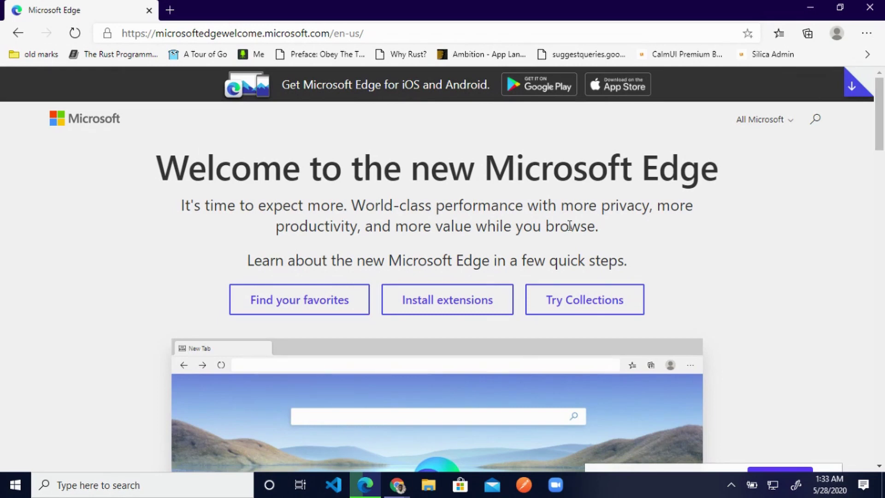
click(837, 32)
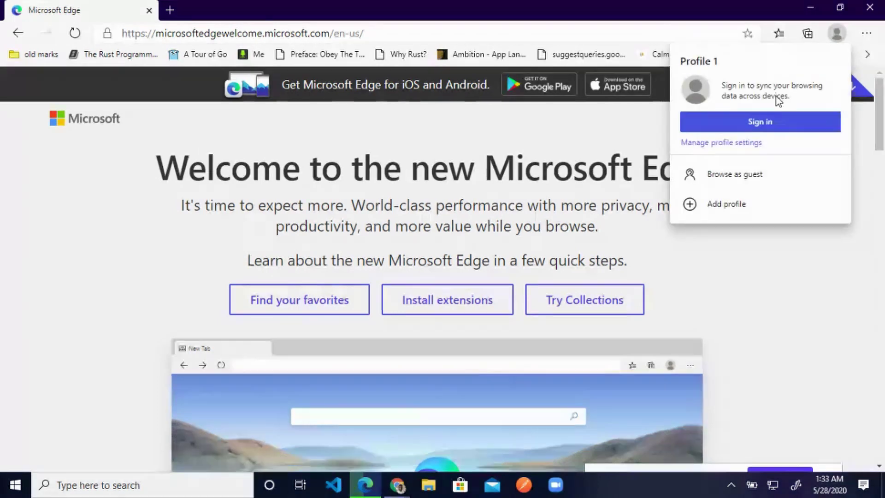
click(773, 118)
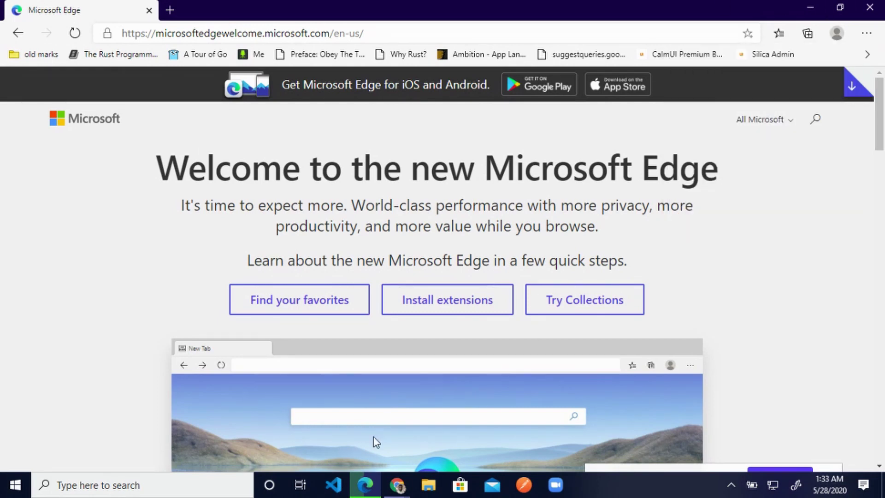
click(365, 489)
click(365, 489)
scroll(494, 203, down, 20)
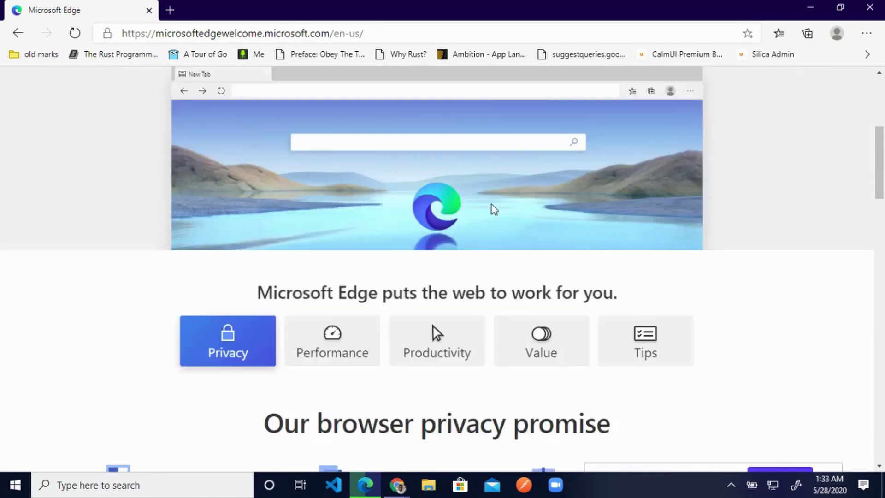
scroll(491, 206, up, 20)
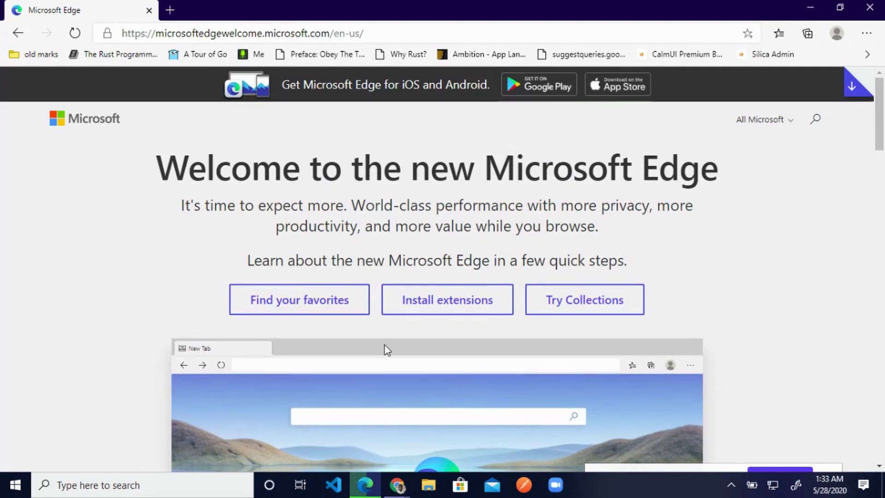
mouse_move(375, 482)
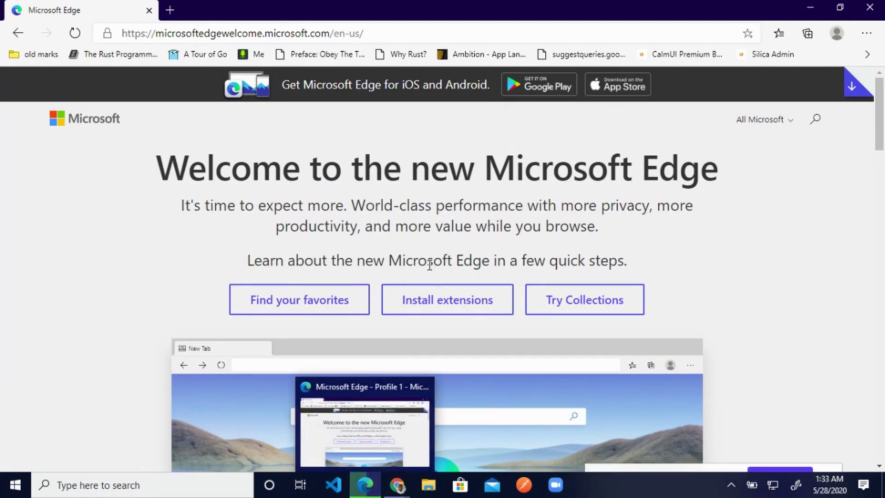
click(370, 484)
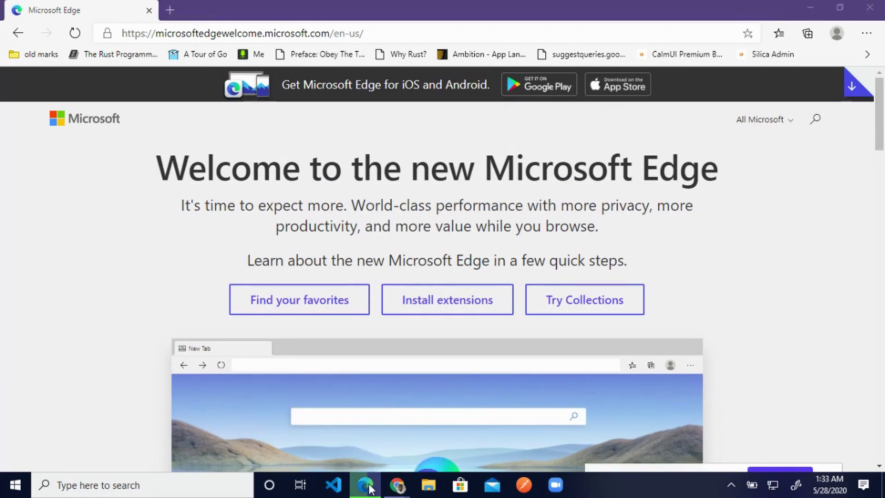
click(371, 484)
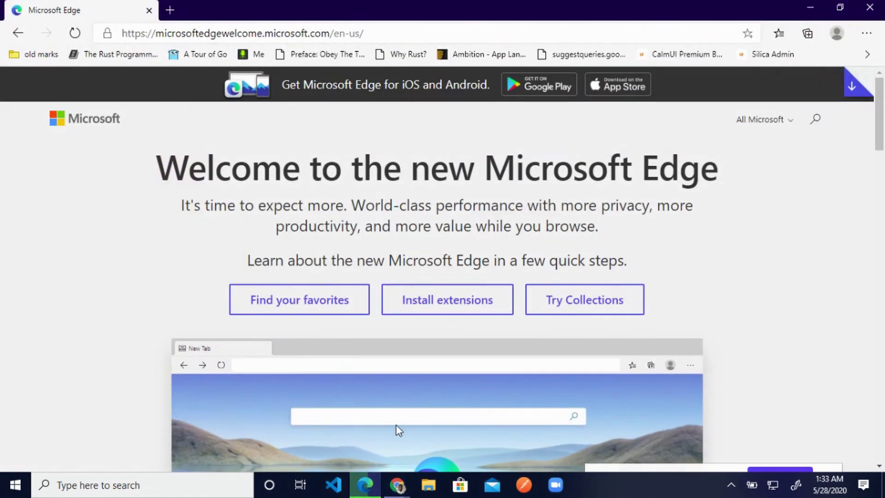
Step: Search the web for "grammarly" in a new tab
click(169, 19)
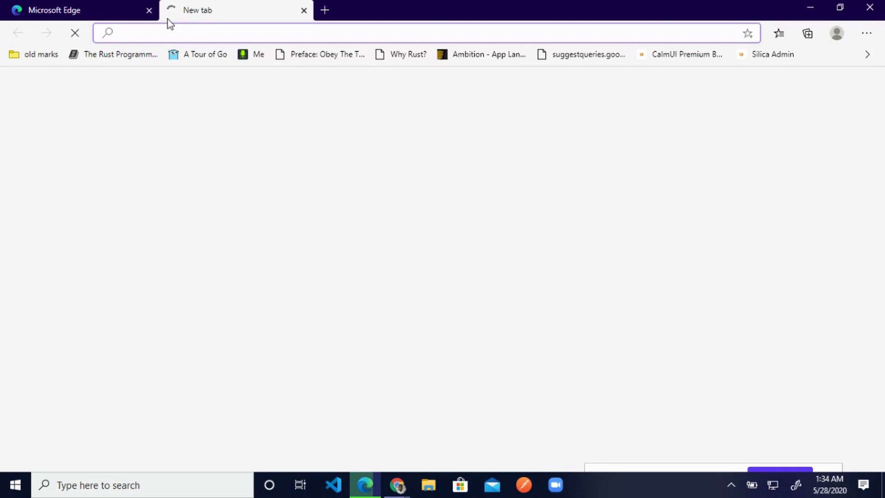
text(gramma)
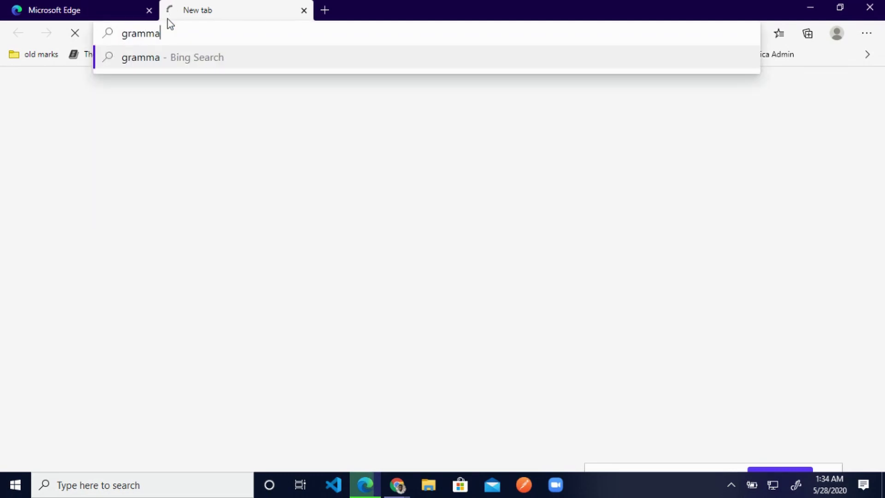
text(rly)
key(Return)
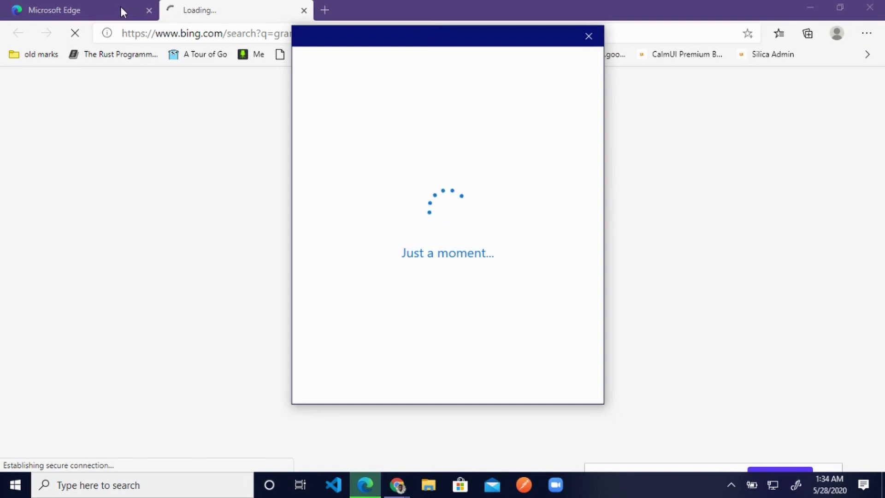
Step: Move the loading sign-in window off the search results and close it
drag(429, 45, 487, 137)
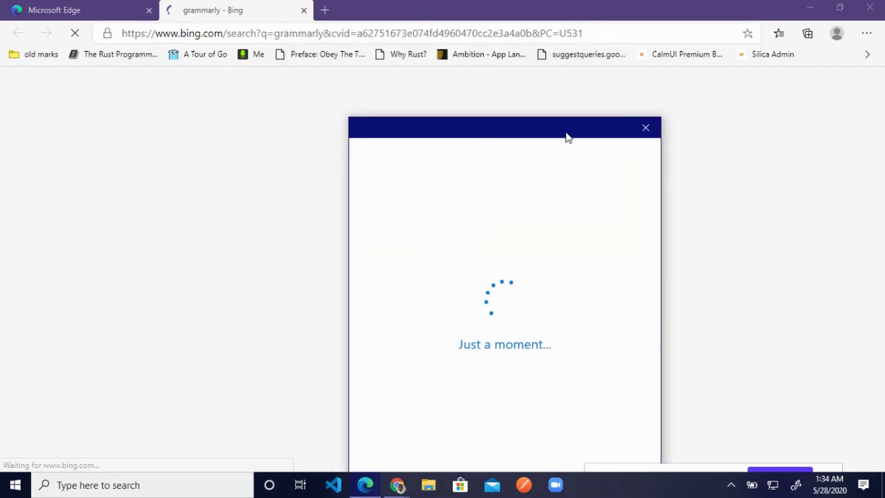
drag(567, 137, 648, 134)
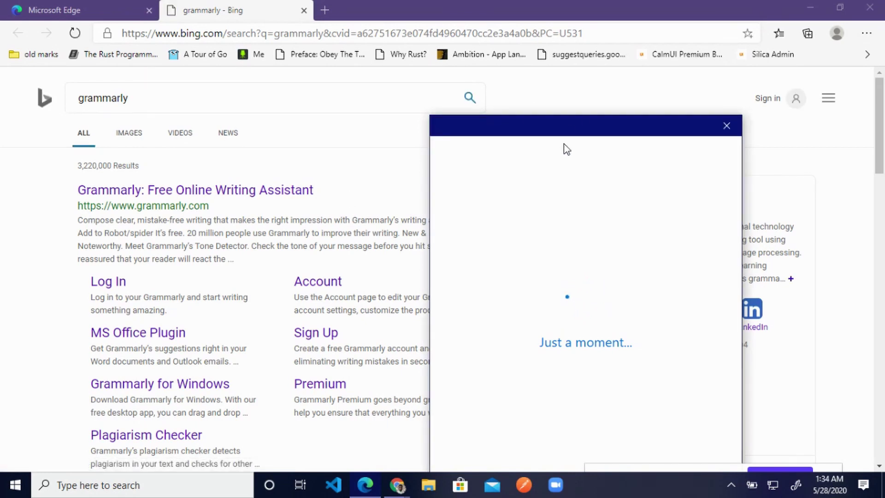
drag(590, 134, 494, 77)
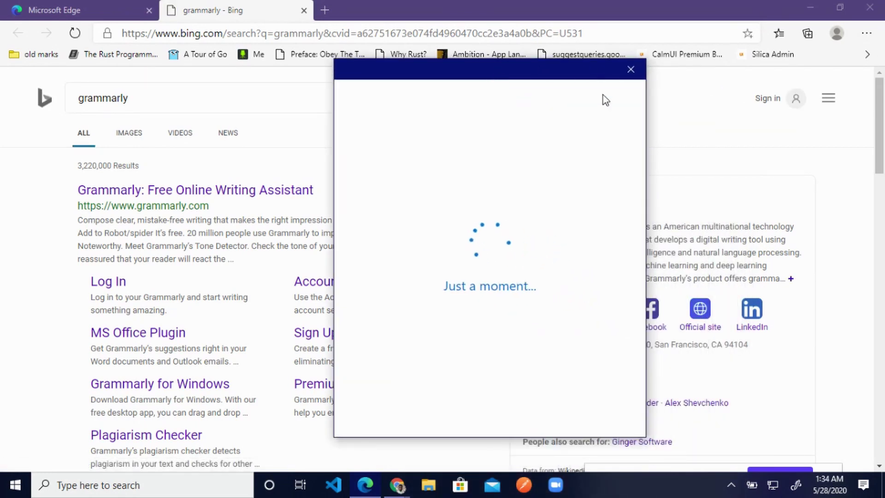
click(630, 77)
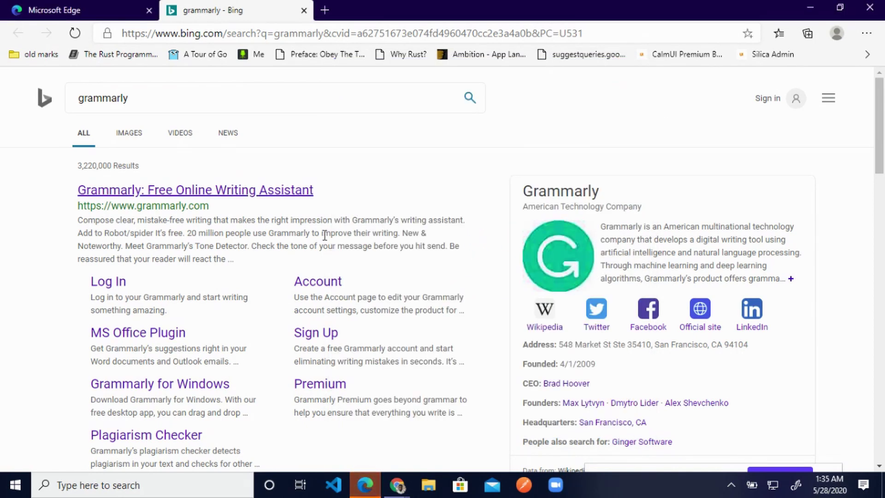
Step: Open the Grammarly: Free Online Writing Assistant website from the search results
click(299, 199)
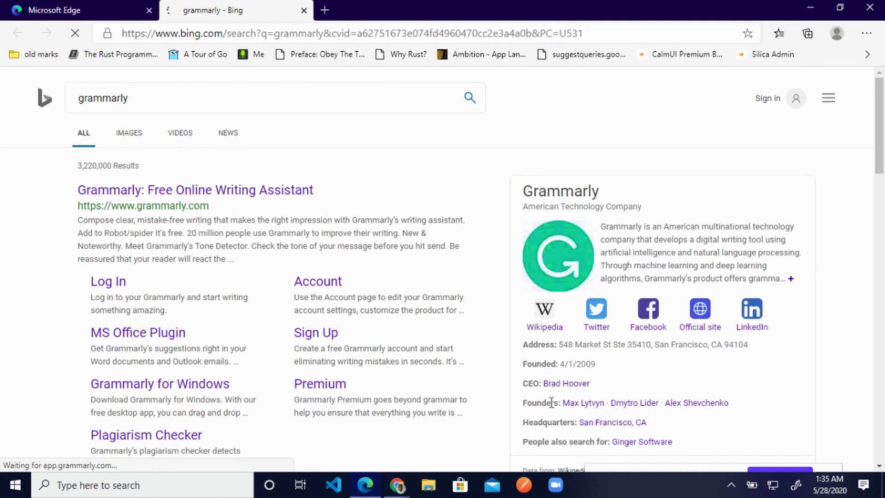
scroll(435, 341, down, 2)
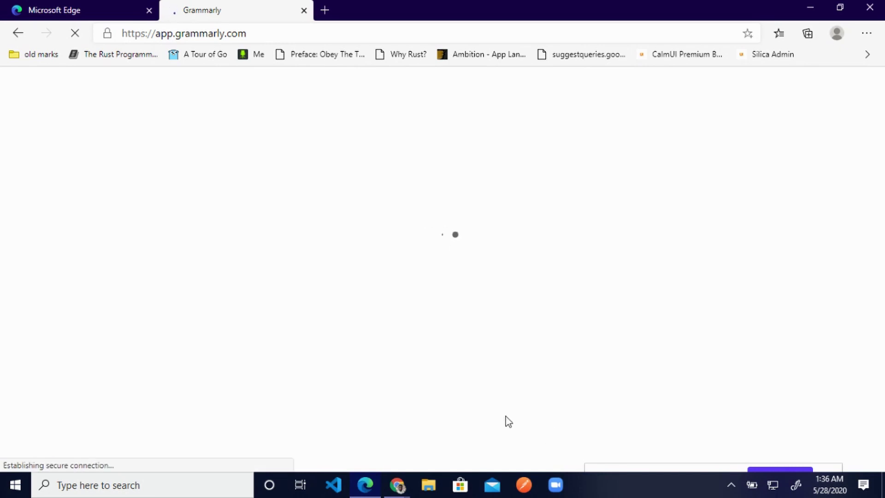
click(644, 466)
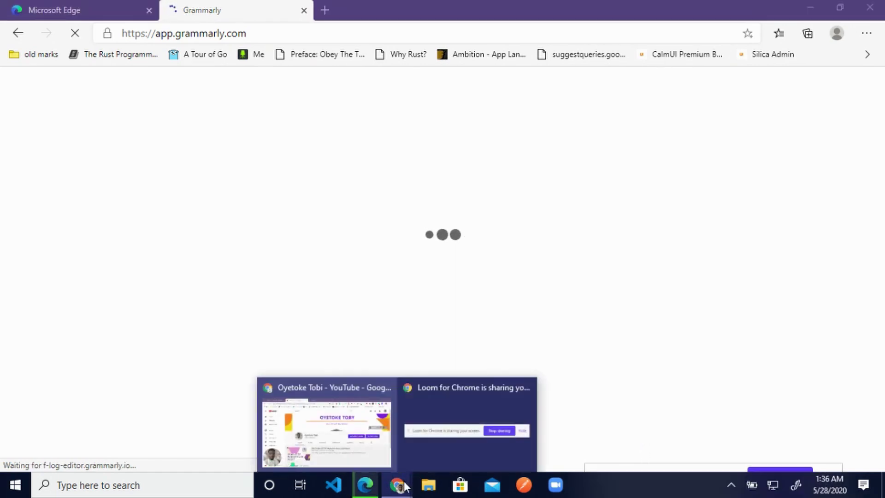
Step: Switch to the Chrome window with the YouTube channel page, and return to Microsoft Edge
mouse_move(379, 484)
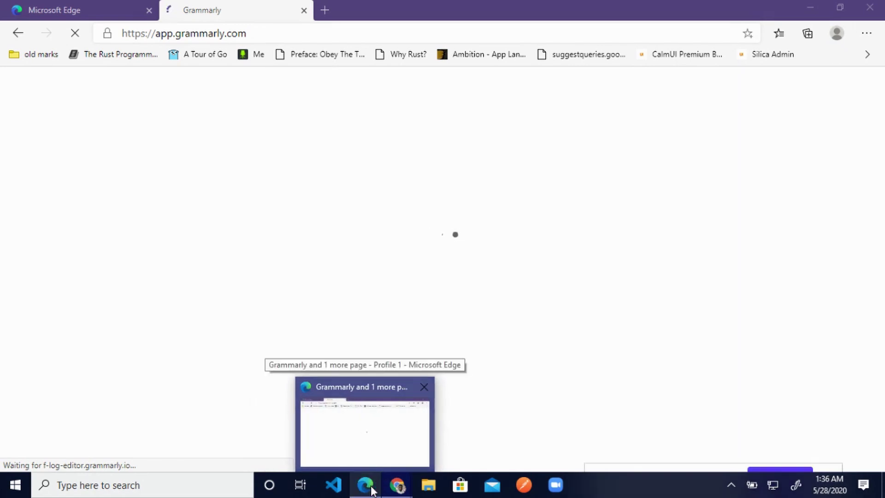
click(384, 453)
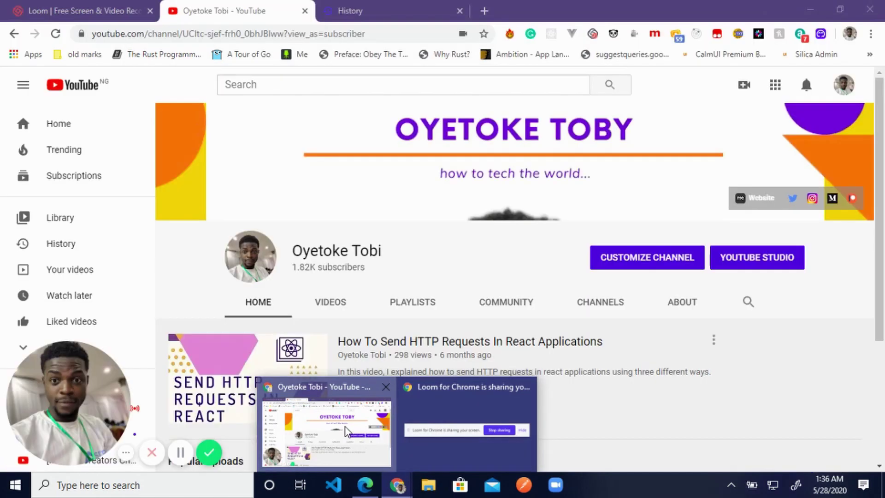
click(258, 431)
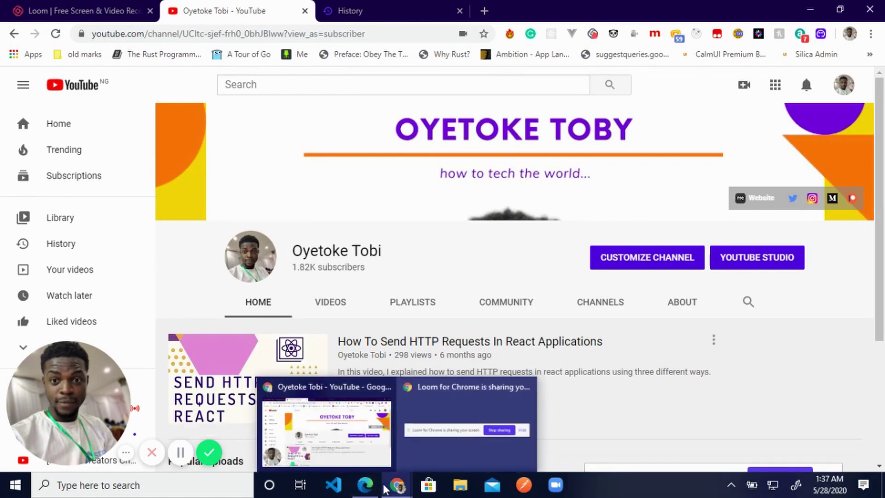
click(365, 485)
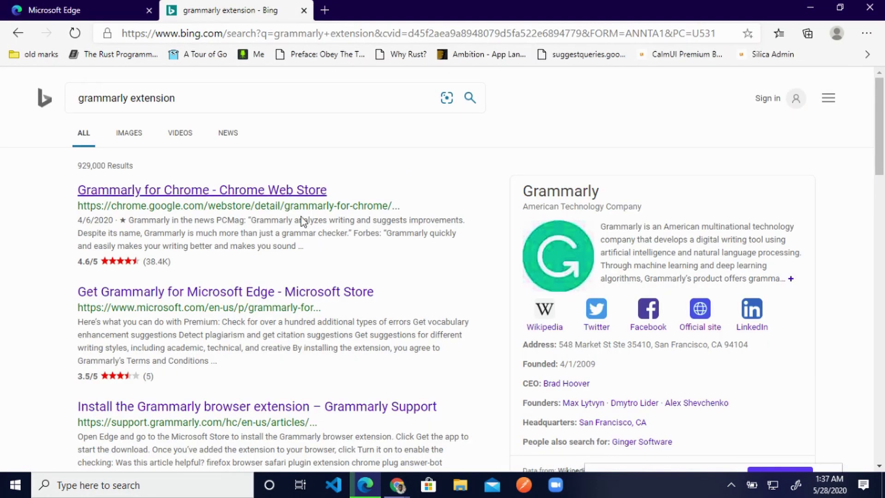
Step: Open the Grammarly for Chrome listing in the Chrome Web Store and look through its overview and additional information
click(314, 191)
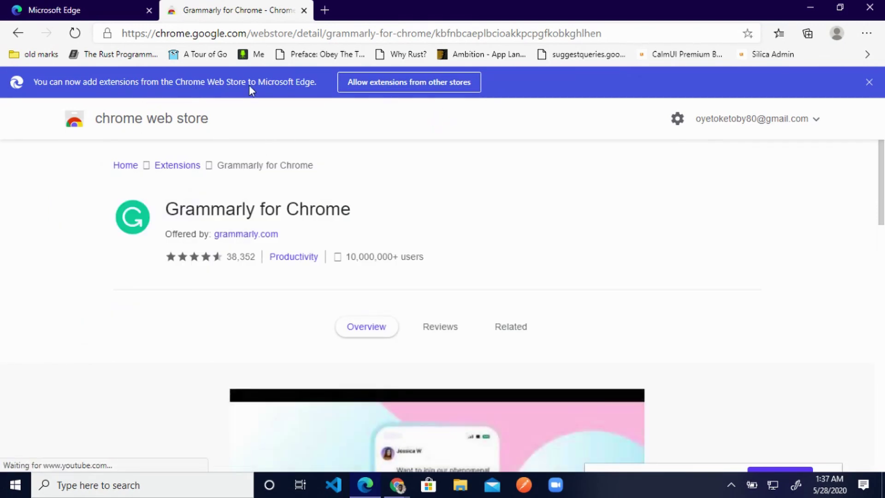
scroll(391, 258, down, 1)
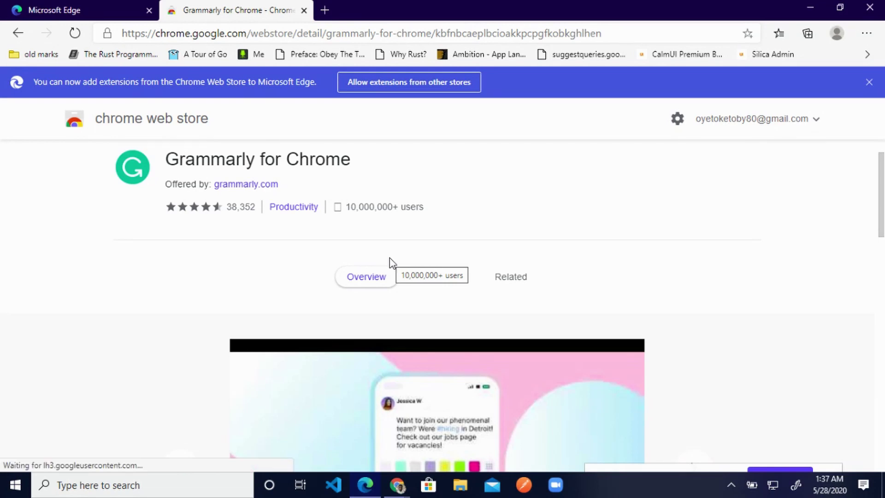
scroll(525, 270, down, 8)
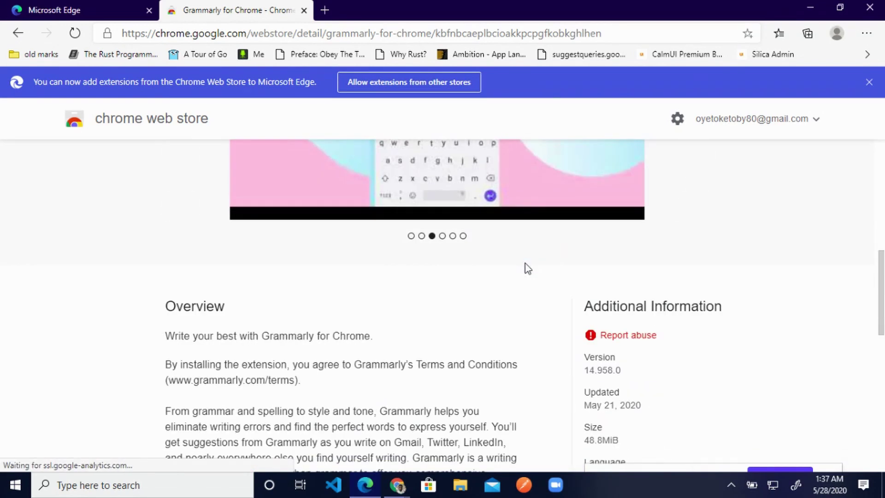
scroll(528, 269, down, 4)
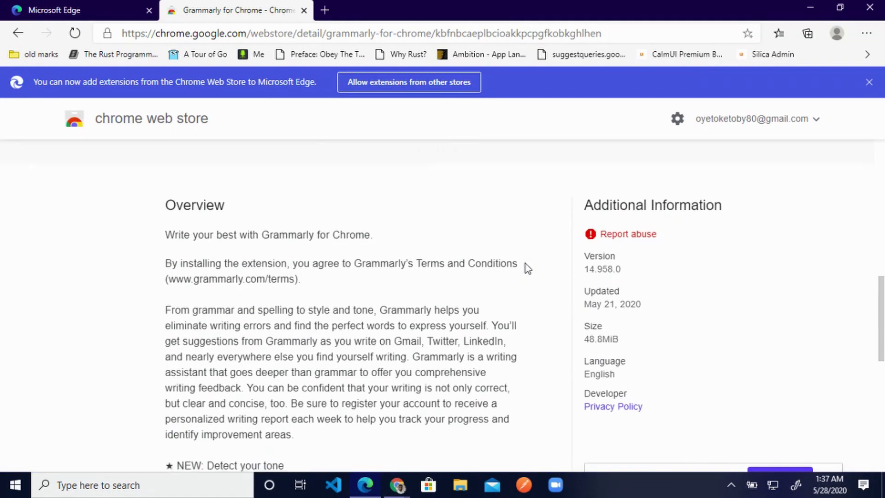
scroll(528, 269, up, 8)
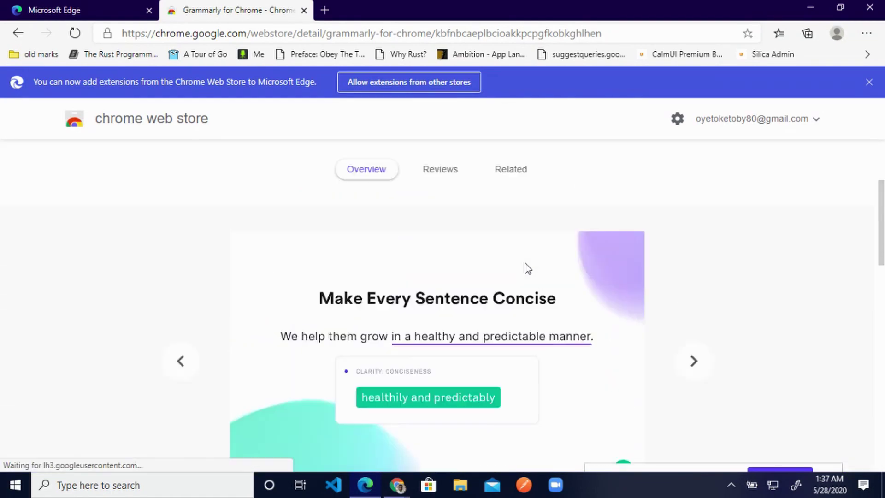
scroll(528, 269, up, 2)
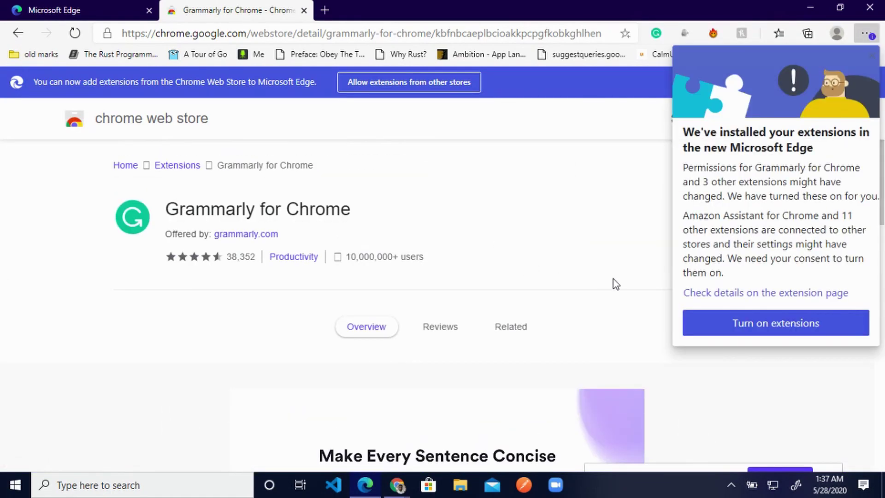
Step: Open the details of the imported extensions, turn the extensions on and allow extensions from other stores
click(756, 295)
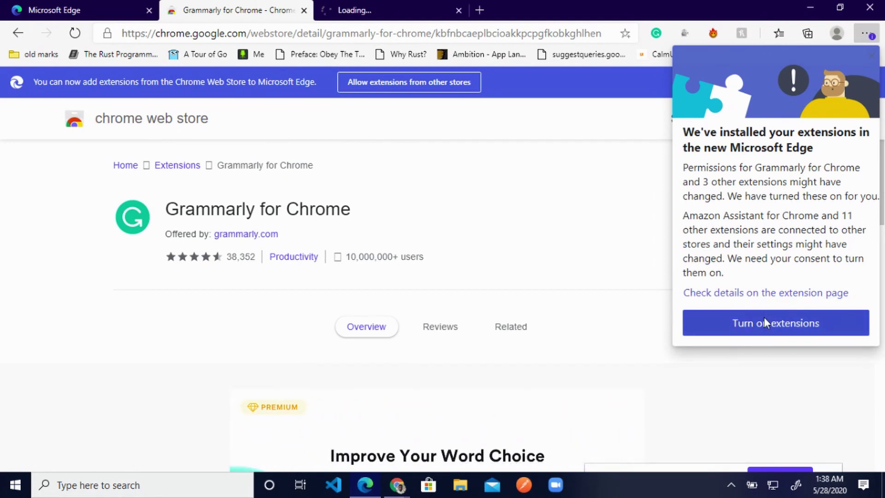
click(765, 323)
click(765, 322)
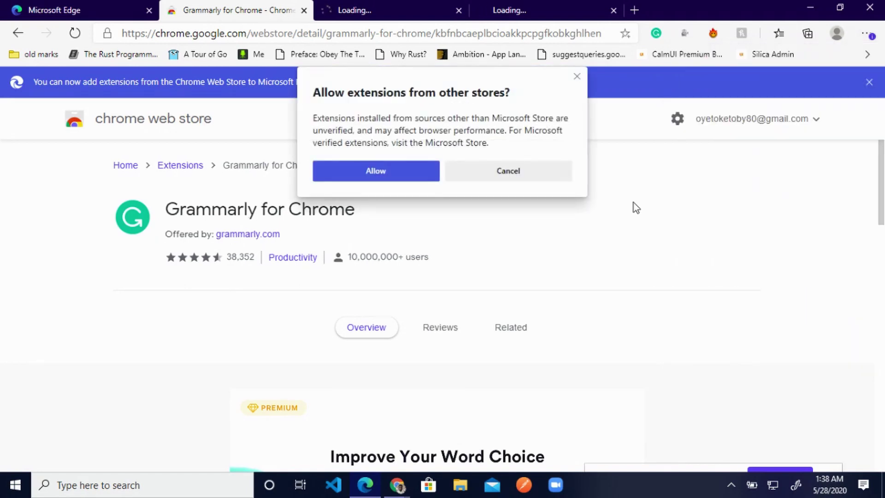
click(401, 175)
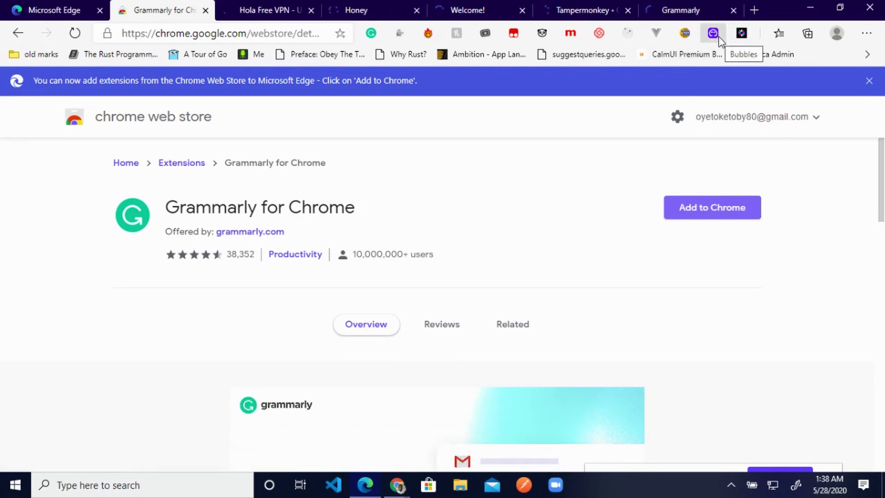
Step: Close the Welcome!, Tampermonkey and Grammarly tabs that the enabled extensions opened
click(522, 11)
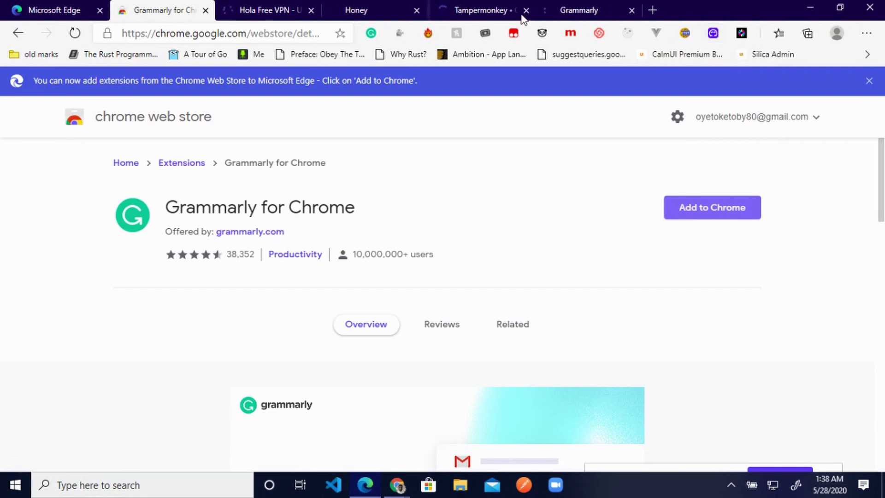
click(521, 11)
click(522, 11)
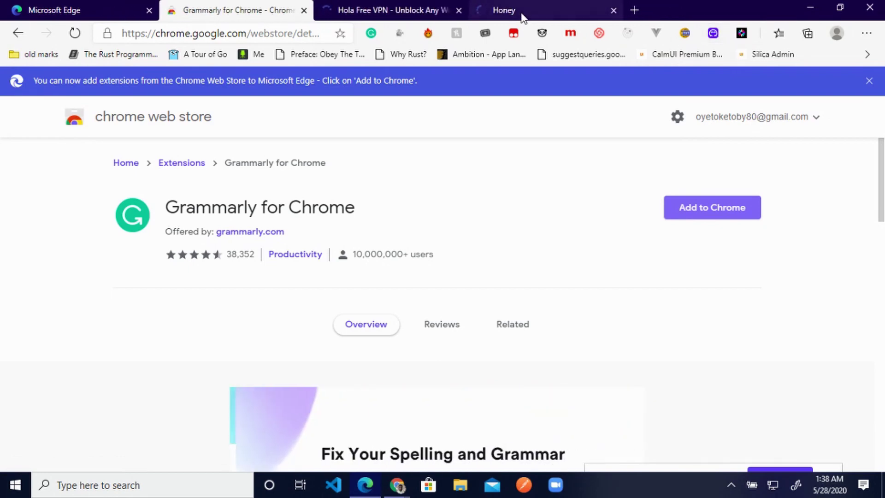
Step: Inspect the imported extensions by opening the Grammarly popup, the OctoLinker context options and the Bubbles popup
click(372, 33)
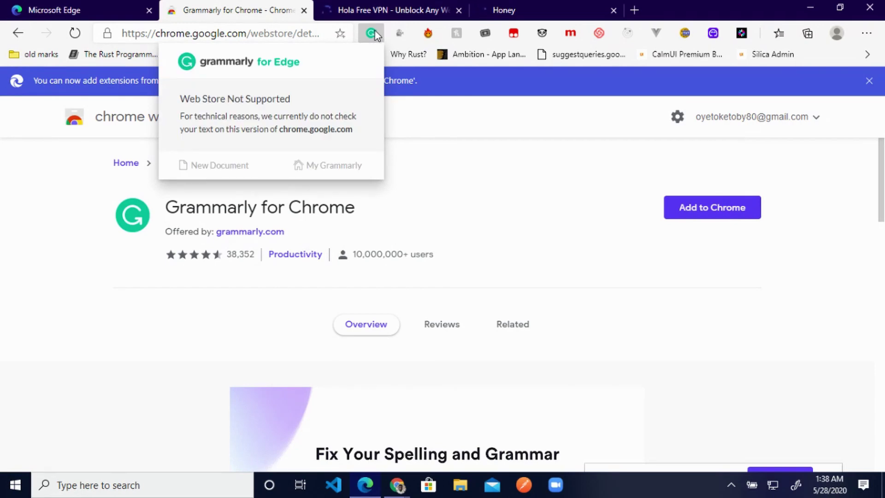
right_click(396, 36)
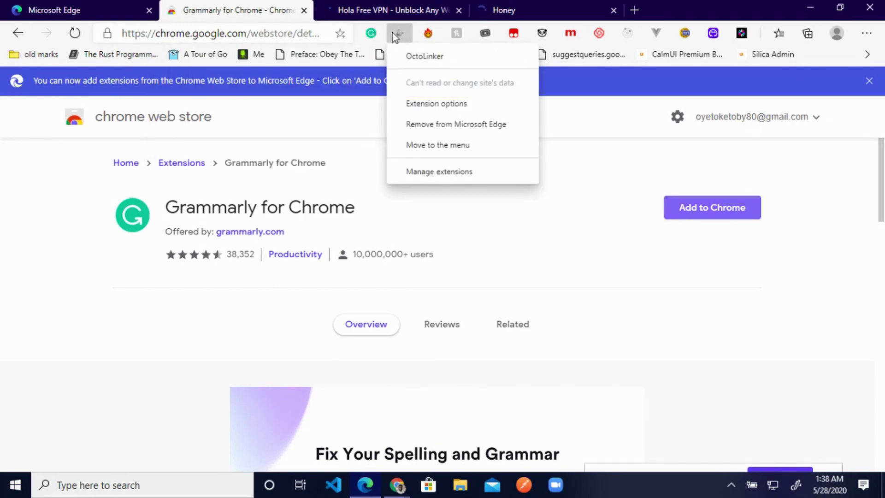
click(428, 34)
click(427, 34)
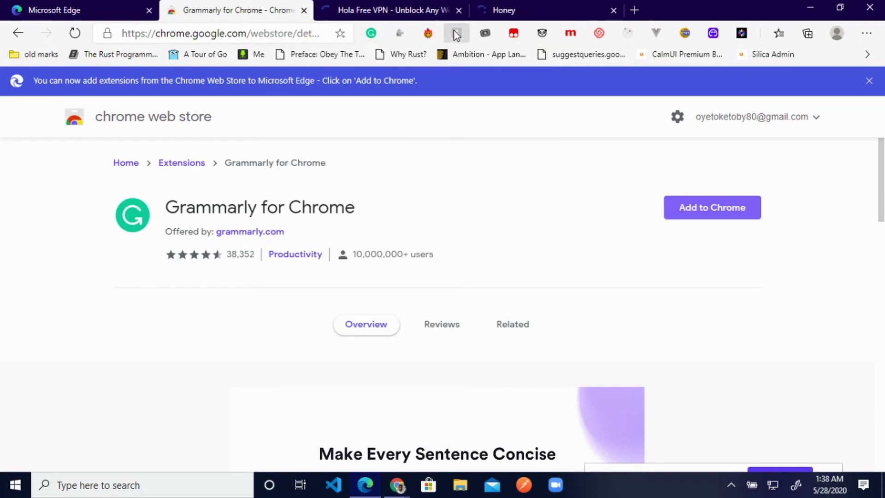
click(713, 34)
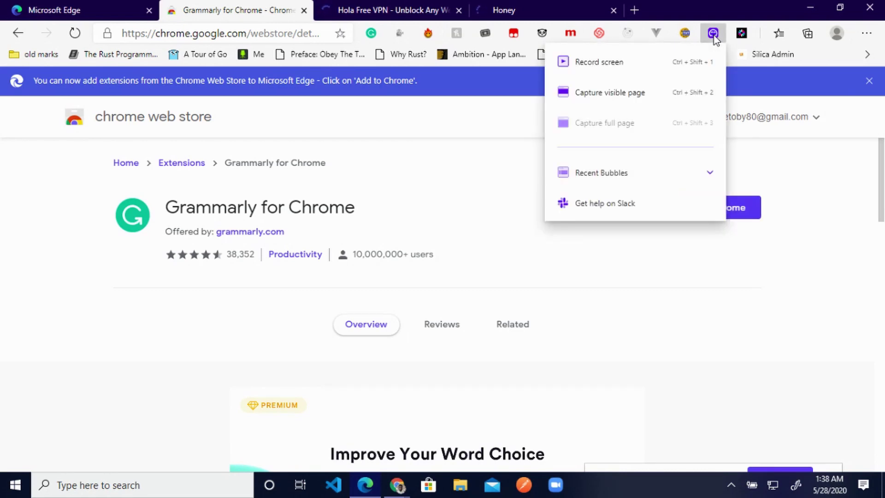
click(713, 34)
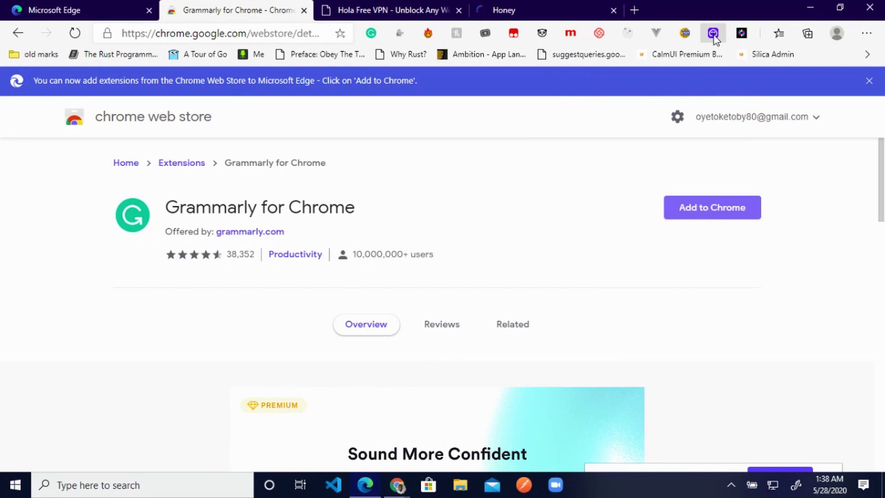
Step: Close the Honey and Hola Free VPN tabs, and replace the Grammarly for Chrome listing with a new tab
click(613, 10)
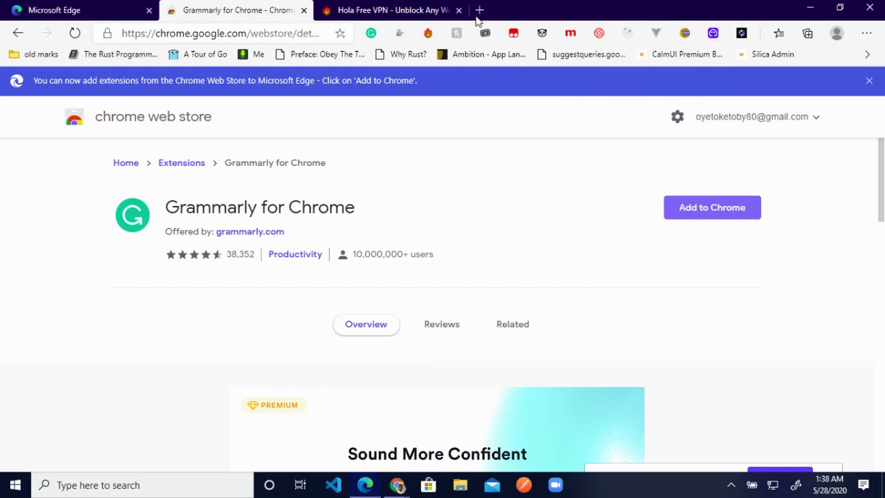
middle_click(465, 17)
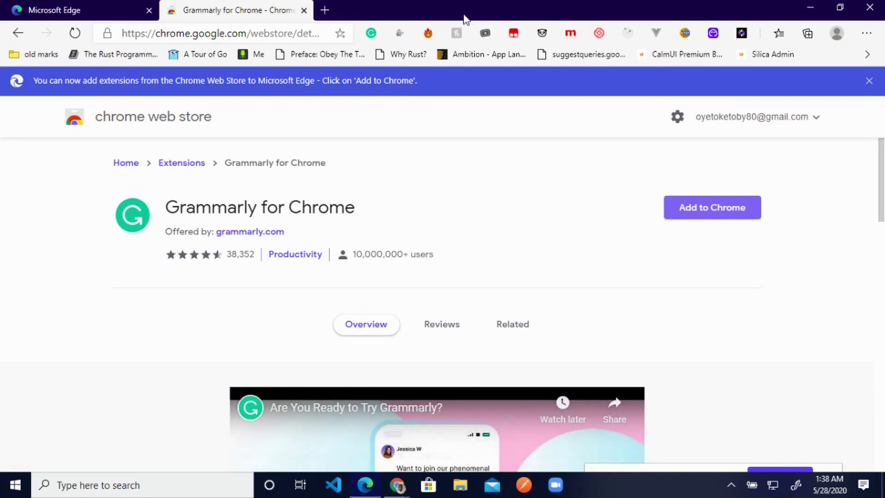
click(325, 10)
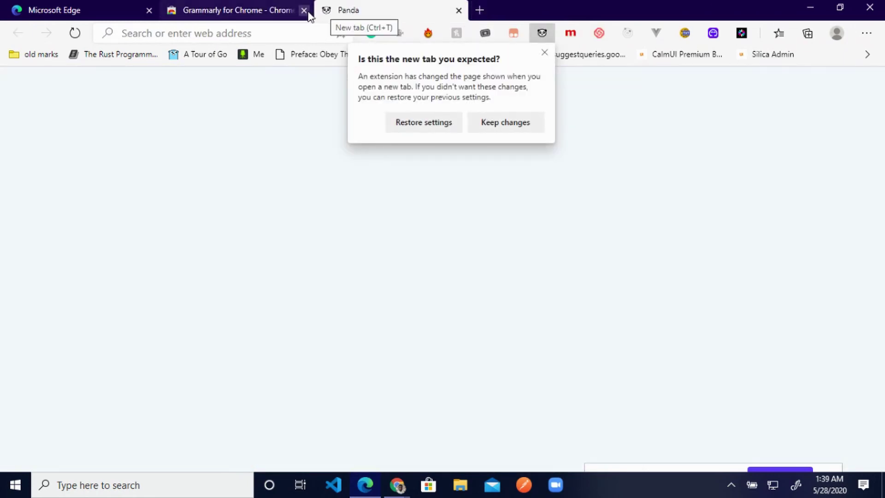
click(304, 10)
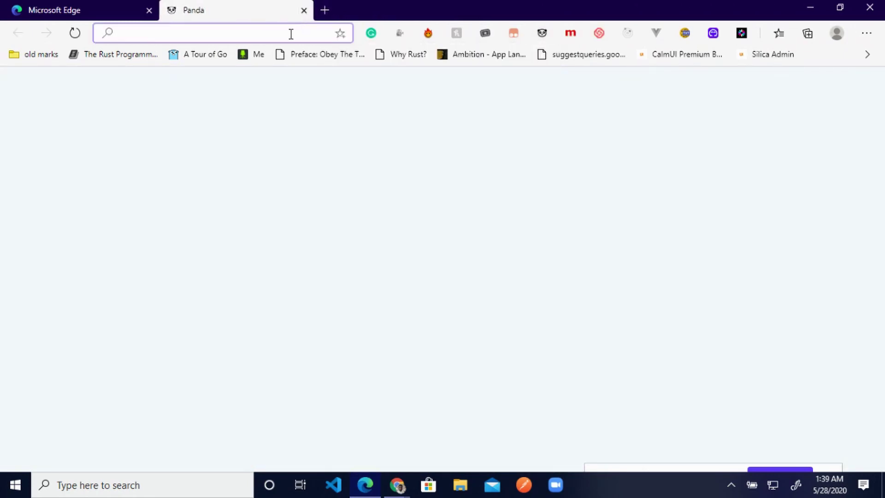
Step: Open the built-in surfing game at edge://surf in the new tab
text(edge)
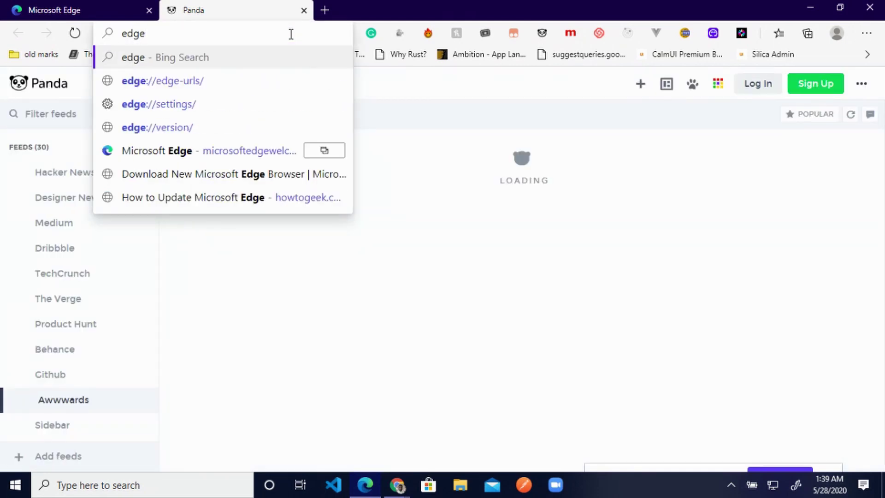
text(://)
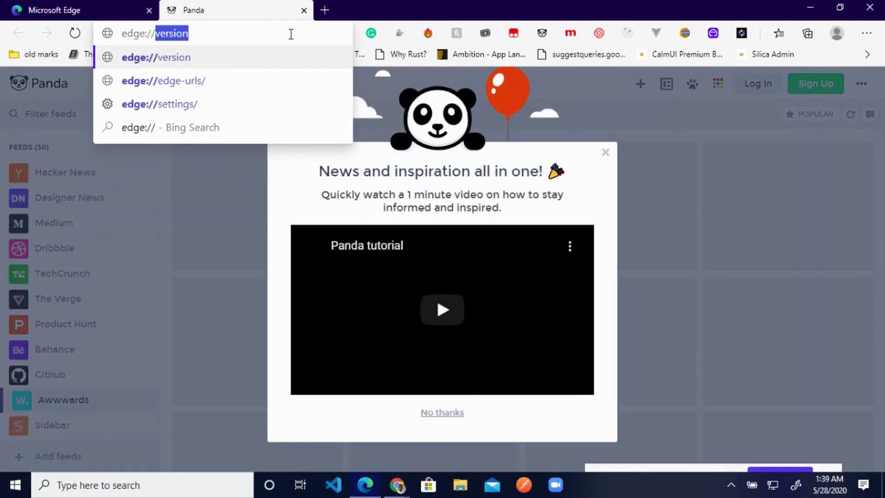
text(sur)
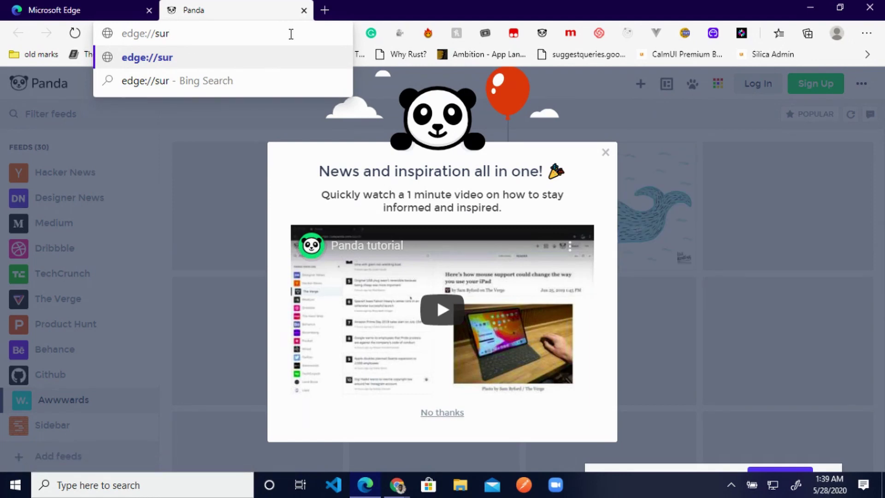
text(f)
key(Return)
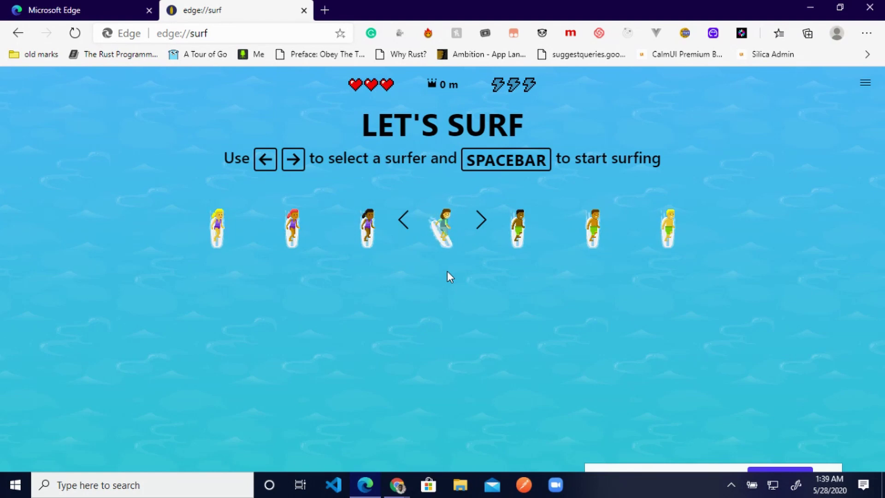
Step: Browse the surfers, choose the brown-haired one in the teal outfit, and start the game, pausing and resuming it once
key(Left)
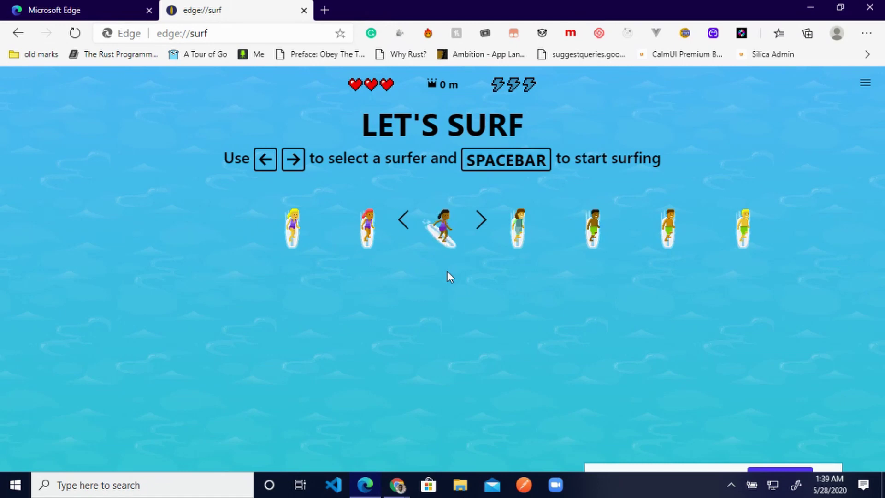
key(Right)
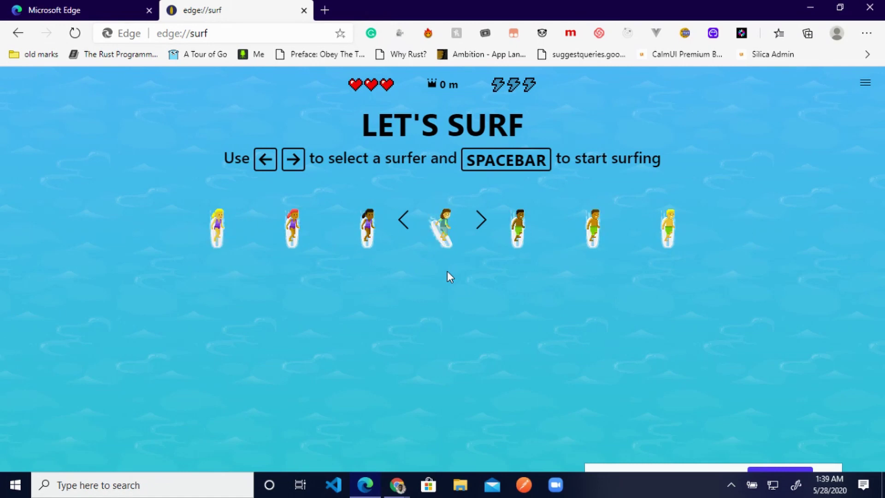
key(space)
key(space)
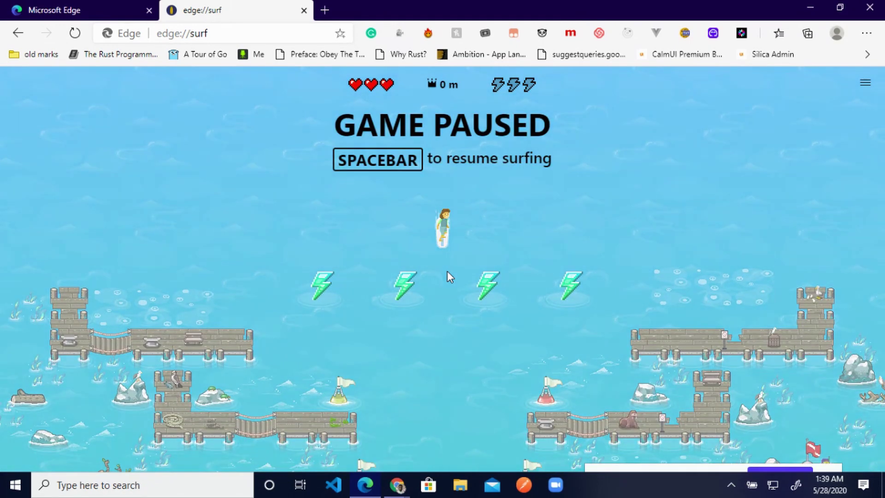
key(space)
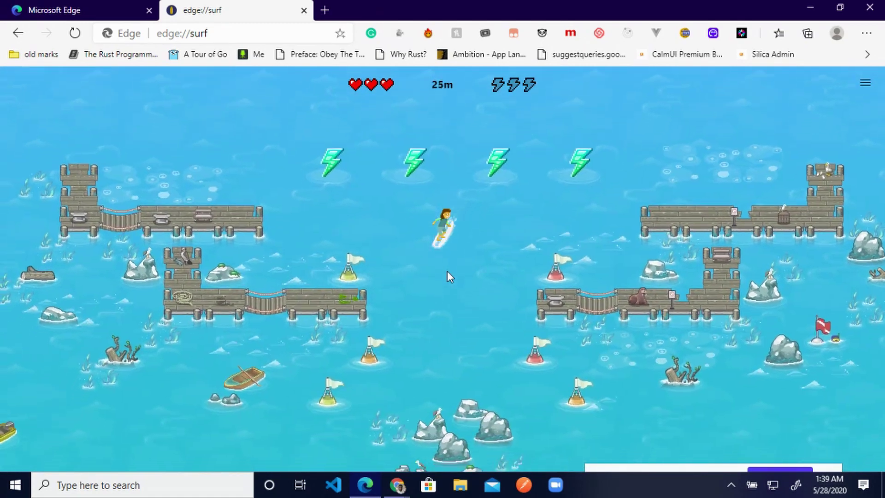